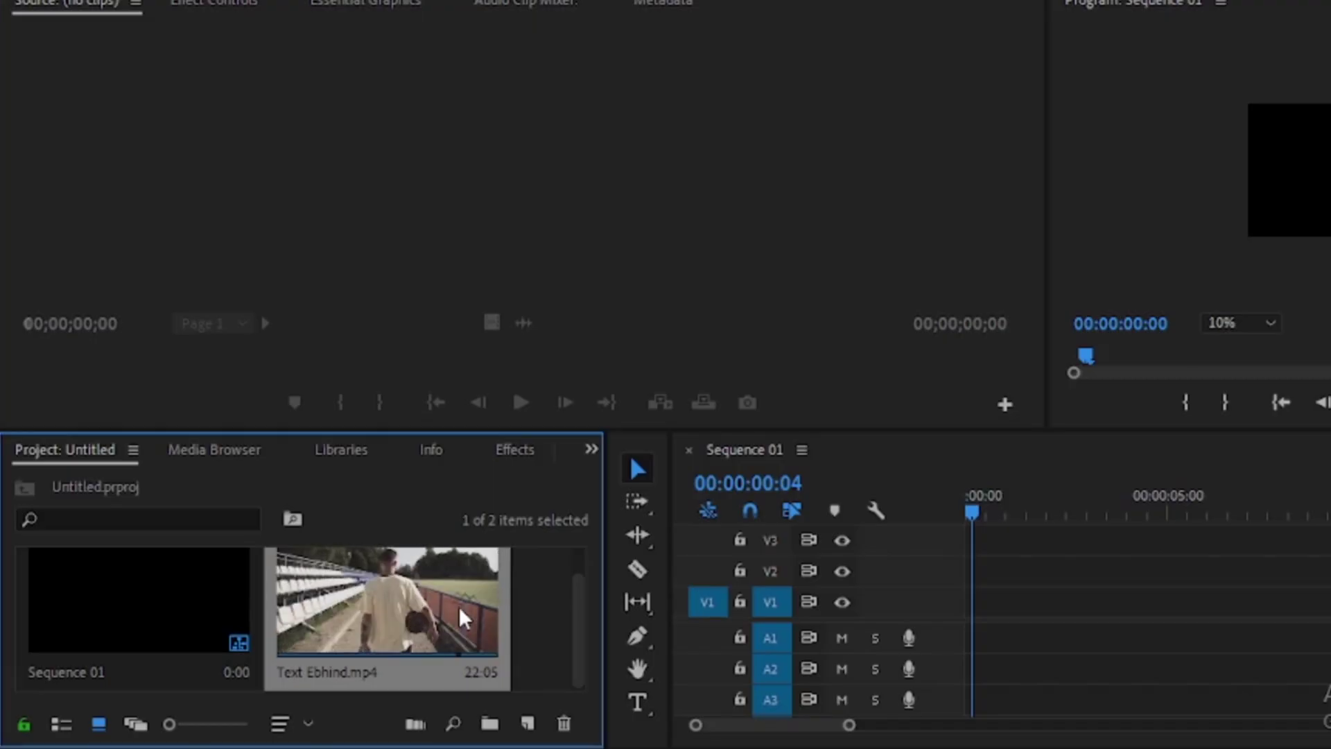
- Place the walking-man clip on V1, move to 00:00:02:15 and start a text title on the frame
drag(463, 619, 968, 624)
click(1025, 387)
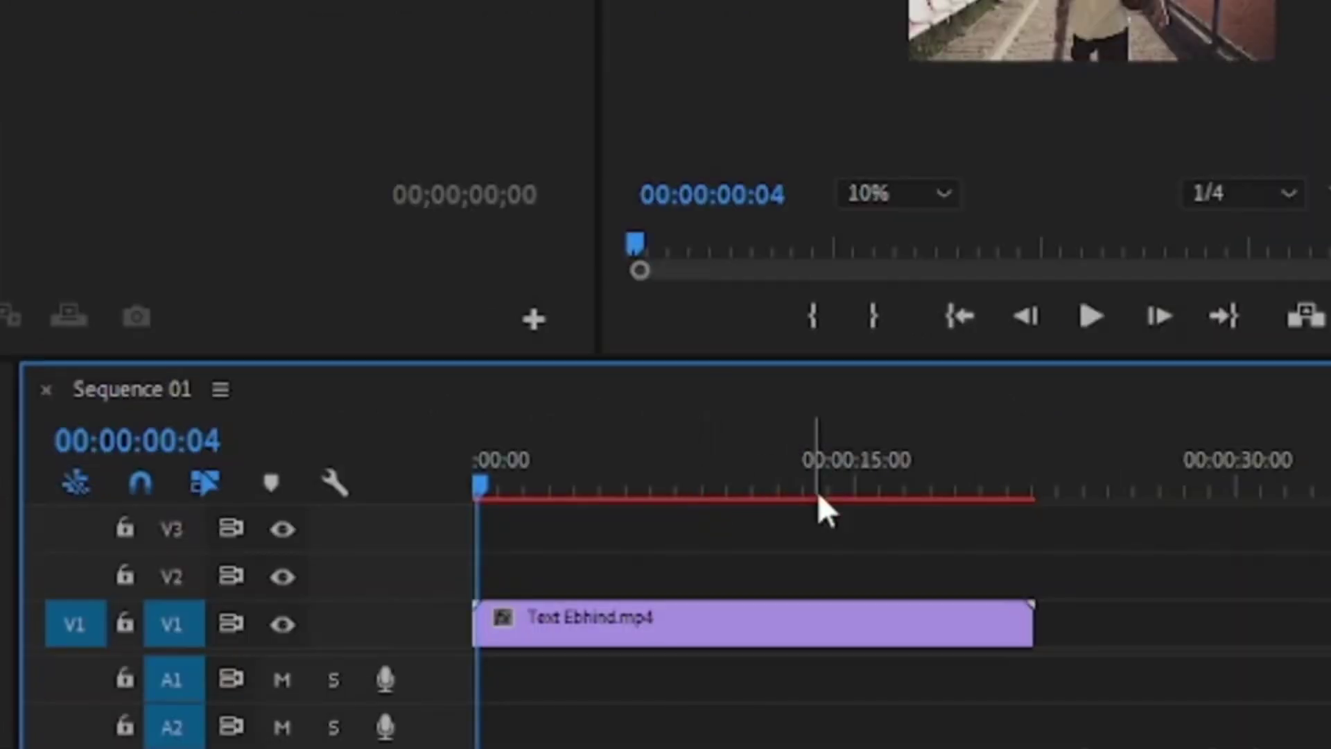
drag(477, 487, 550, 485)
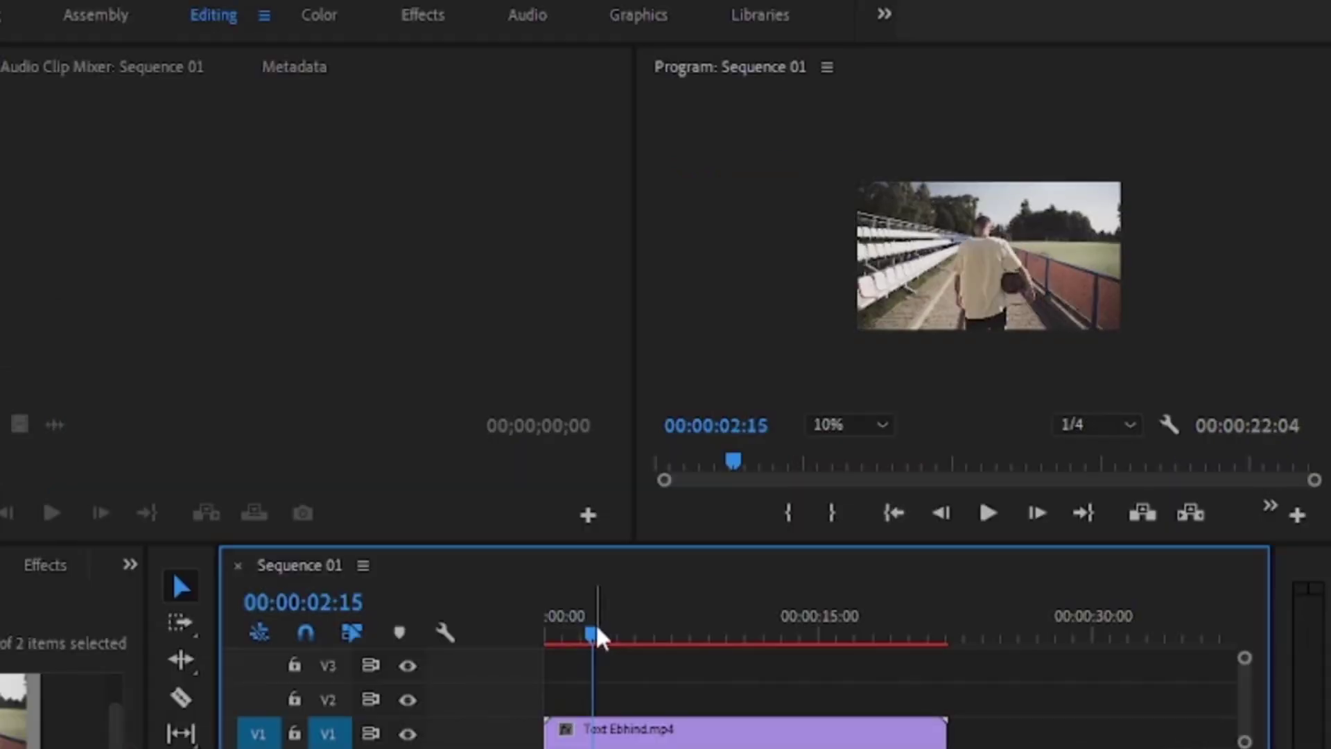
click(941, 260)
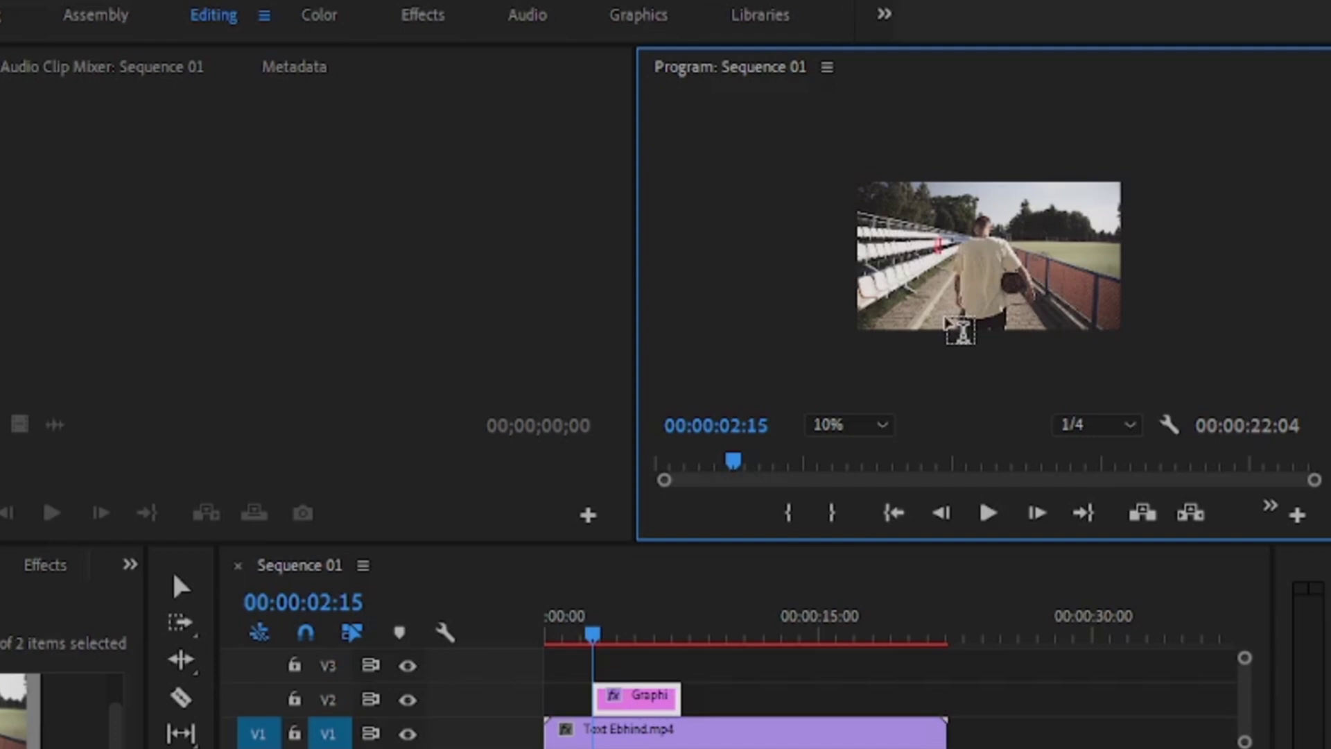
text(BASKETBALL)
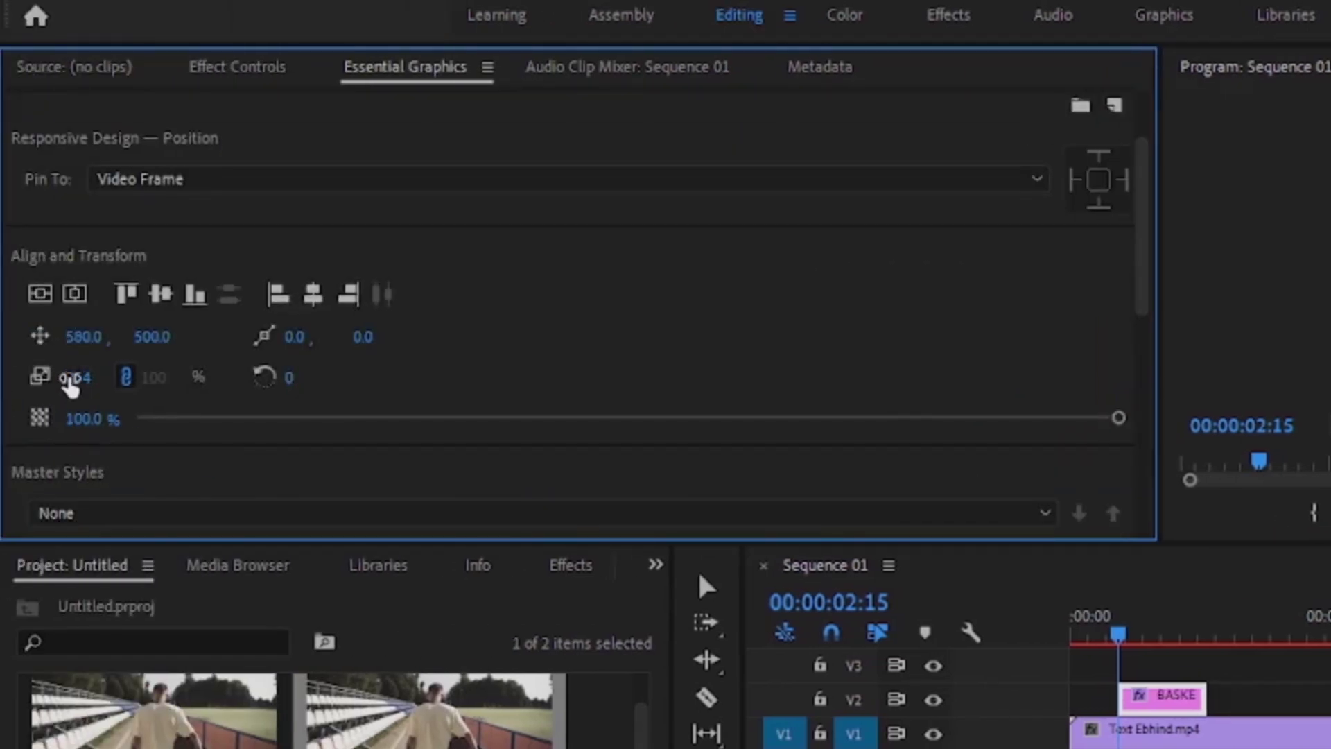
scroll(71, 383, down, 3)
- Set the BASKETBALL title to Gotham Black and centre it in the frame
click(82, 414)
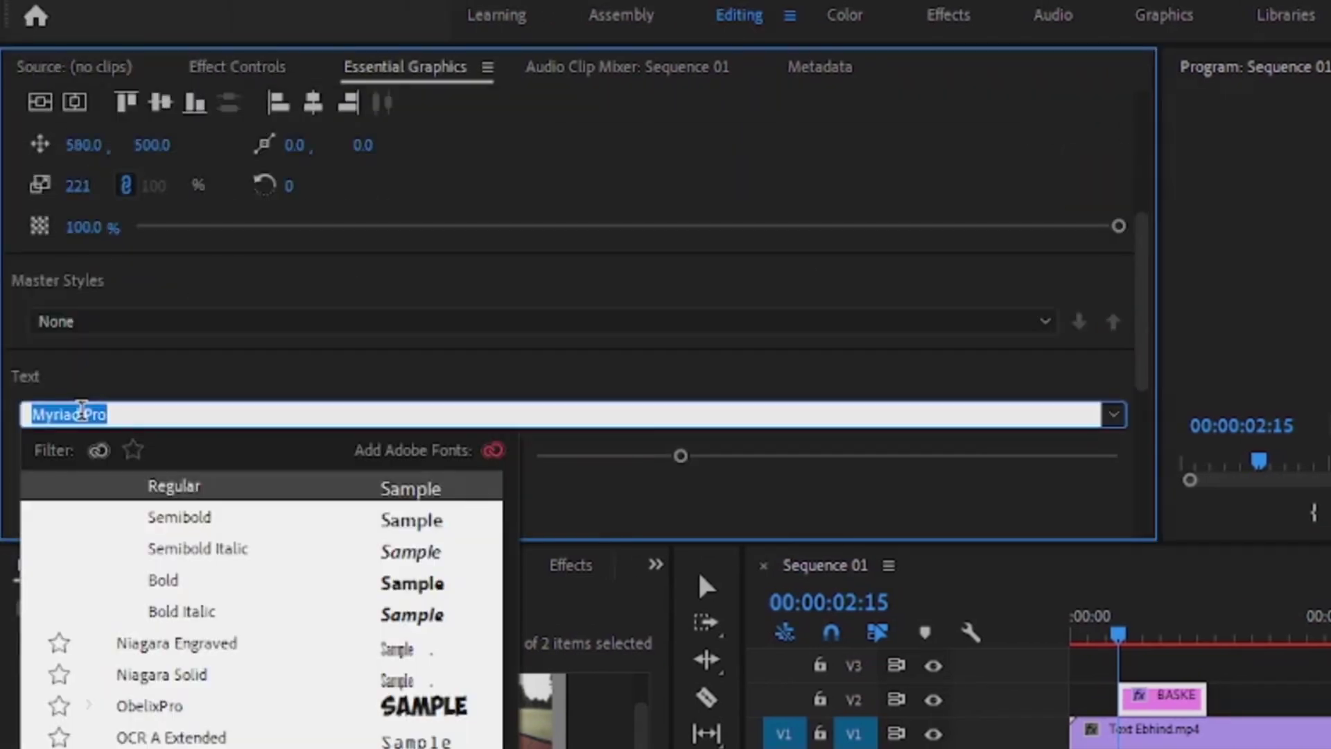
text(got)
key(Return)
click(215, 412)
text(gotham)
click(250, 489)
click(219, 414)
click(165, 517)
click(75, 103)
scroll(83, 312, down, 3)
scroll(208, 416, down, 4)
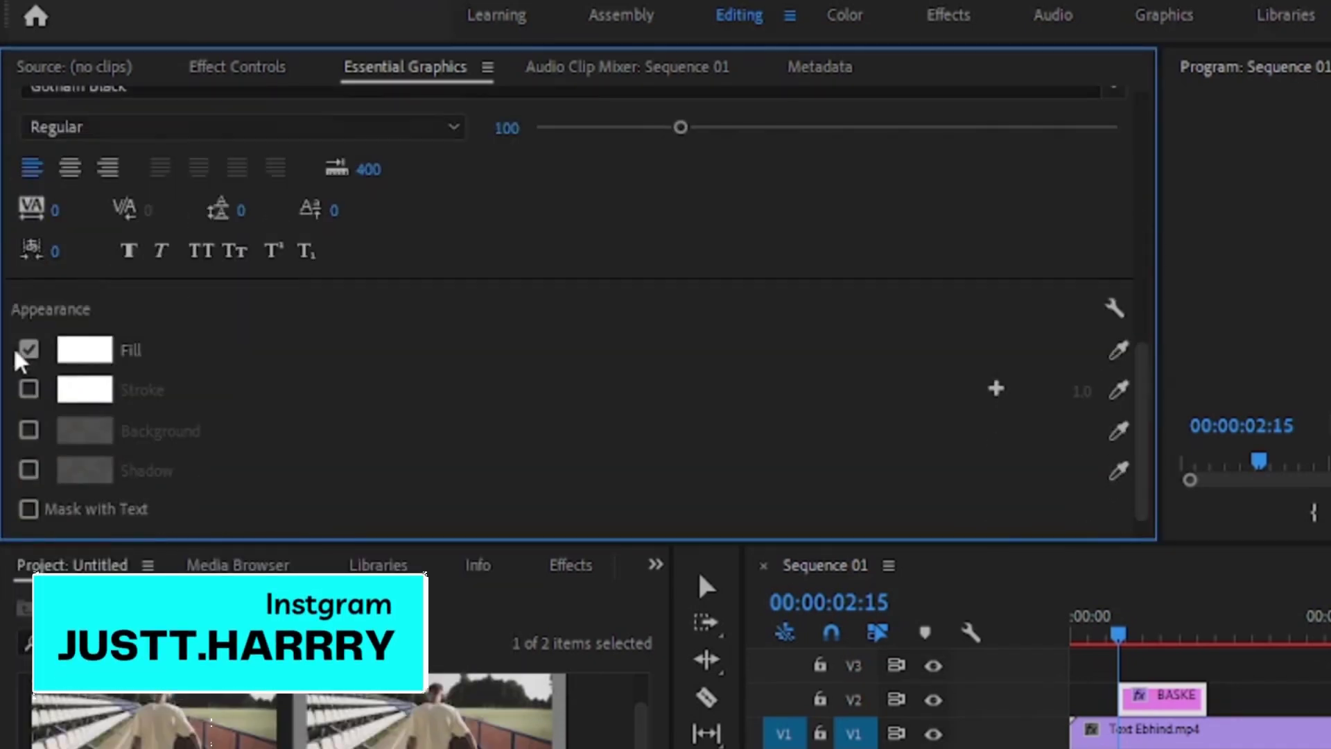
- Lengthen the BASKETBALL title clip further along the timeline from 00:00:04:21
click(1157, 635)
scroll(415, 312, up, 6)
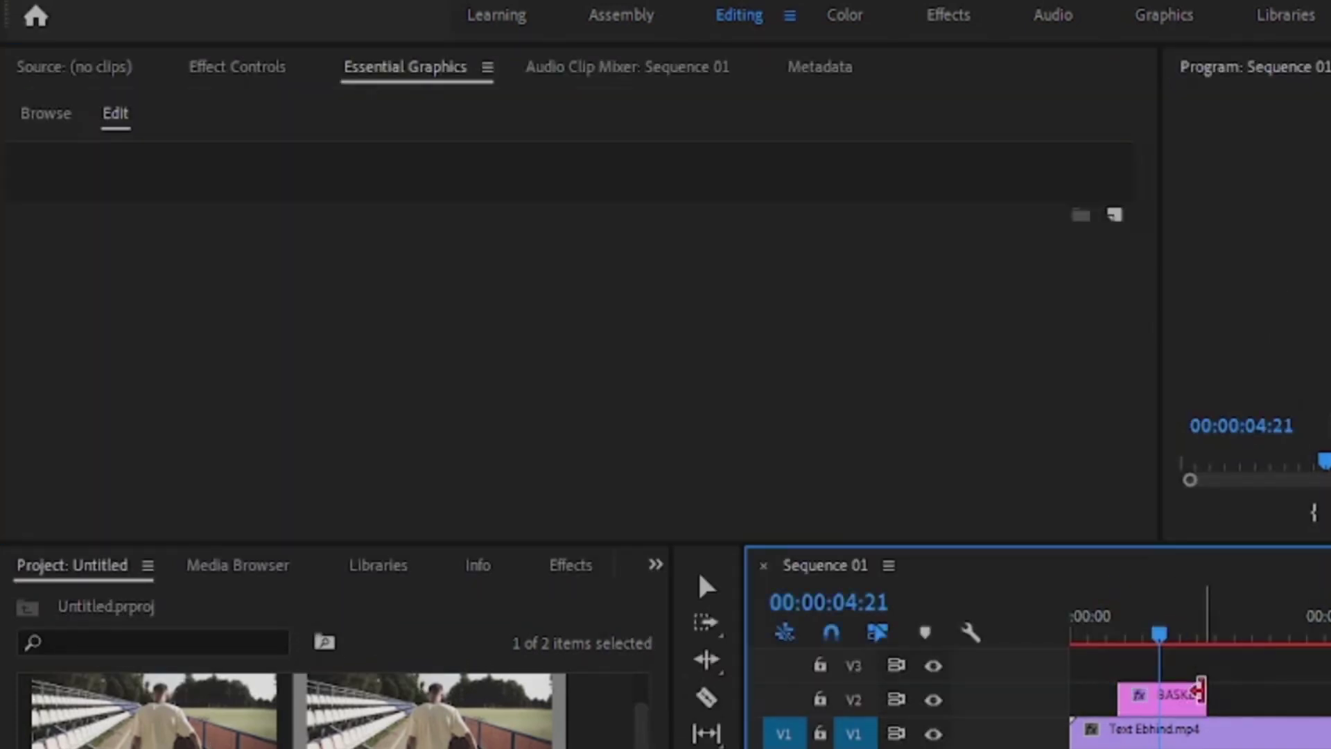
drag(1199, 692, 1325, 691)
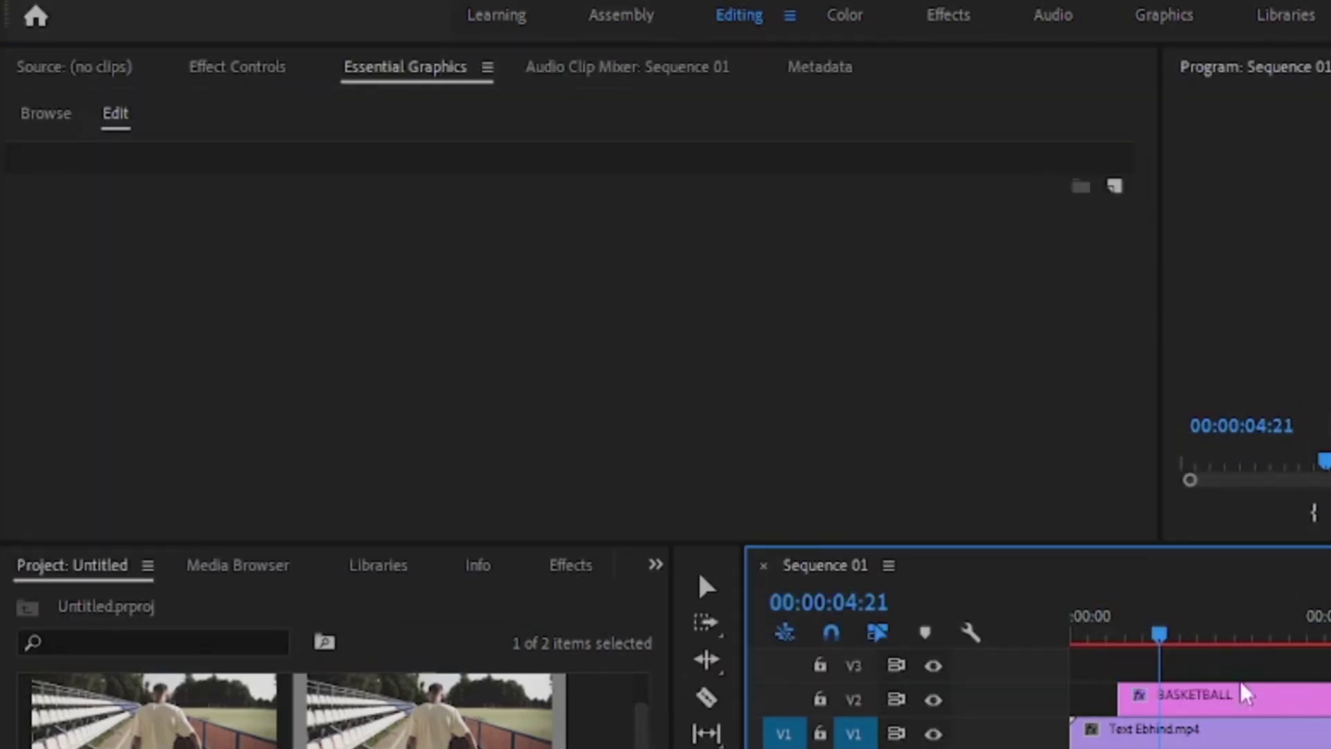
- At 00:00:02:15, begin a freeform opacity mask tracing the man's left shoulder and neck
click(1123, 640)
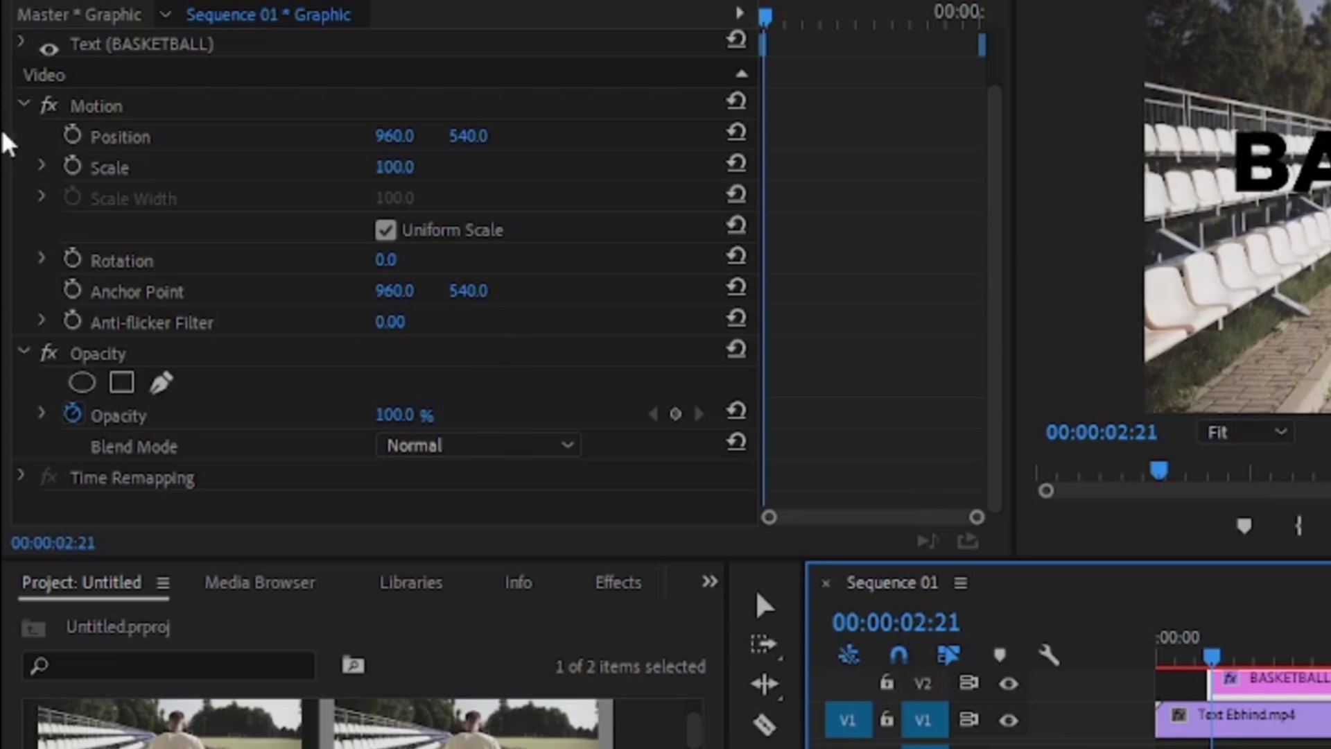
click(161, 384)
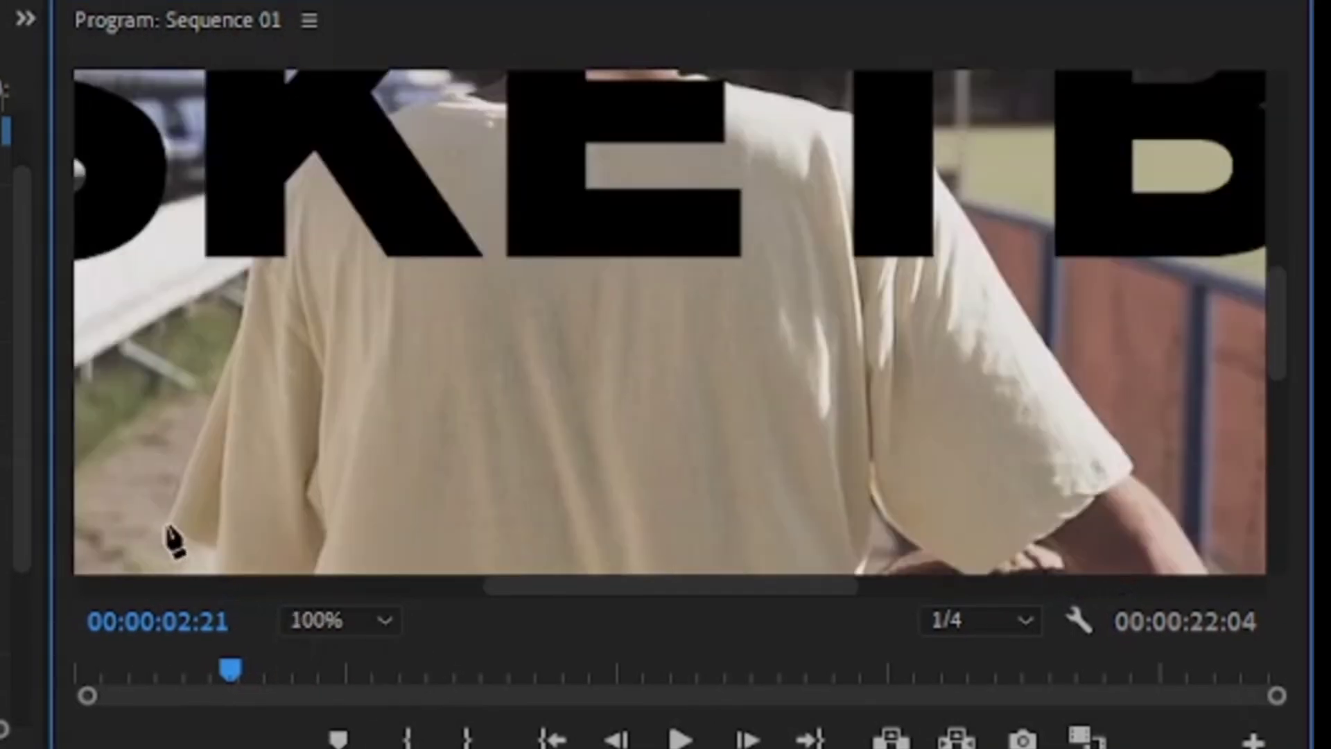
click(170, 527)
click(253, 277)
click(277, 193)
click(351, 129)
click(446, 95)
scroll(505, 357, up, 3)
click(513, 384)
click(501, 322)
- Continue the mask over his hair, head and right shoulder and close it along the shirt
click(496, 244)
click(542, 157)
click(681, 127)
click(710, 254)
click(702, 314)
click(678, 385)
click(769, 420)
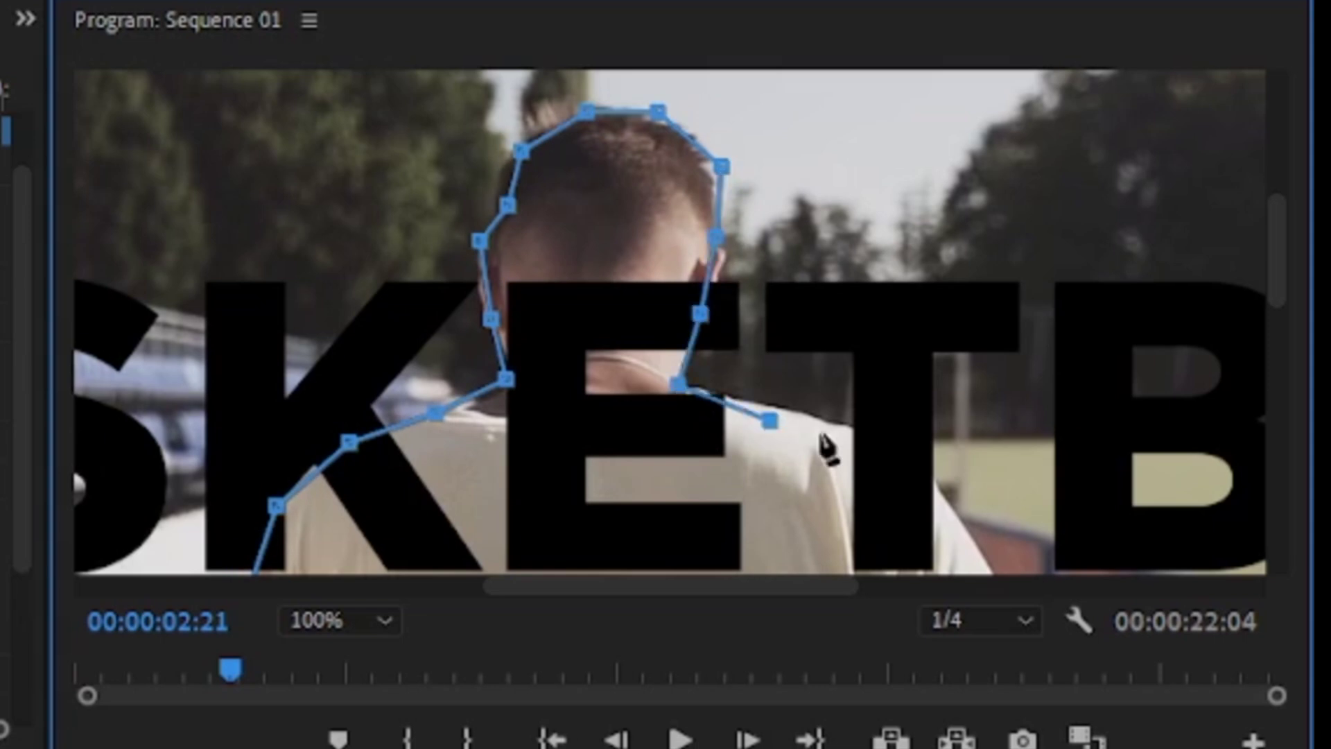
click(884, 440)
click(968, 538)
scroll(665, 364, down, 5)
click(166, 411)
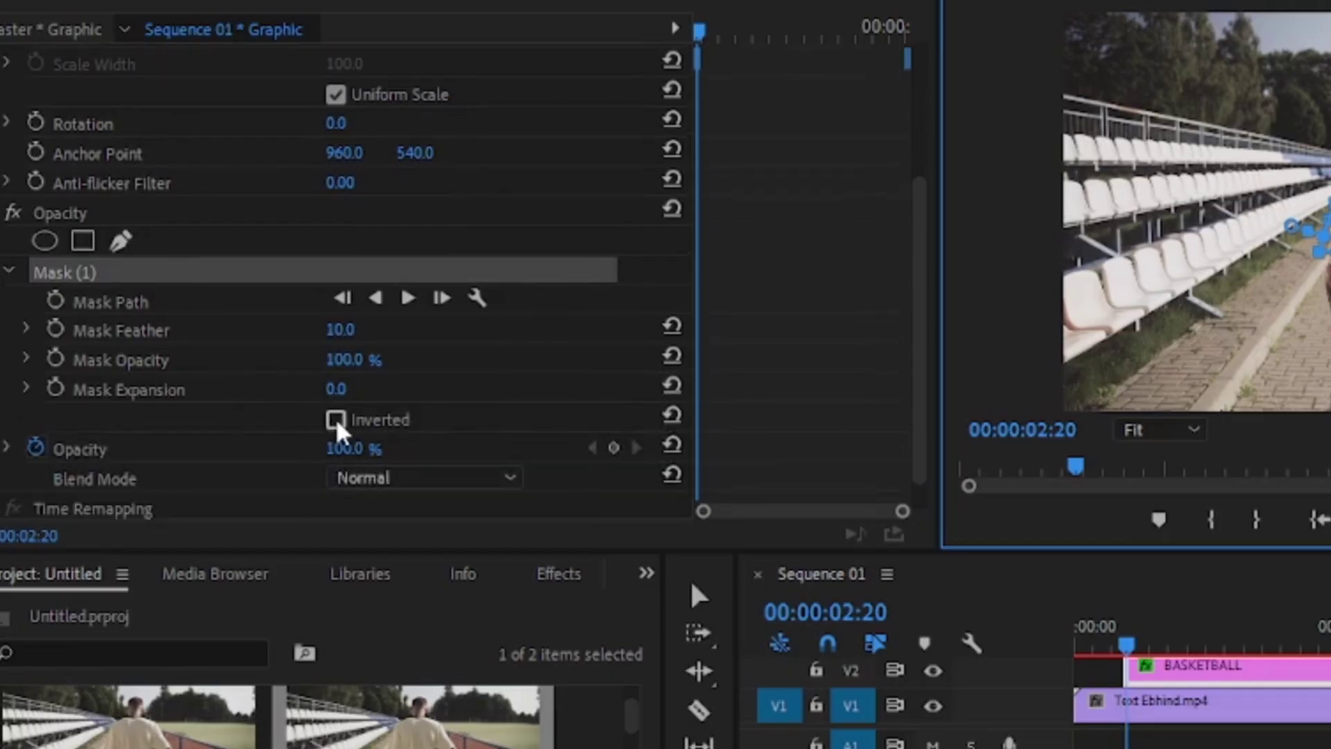
- Invert Mask (1) so the man passes in front of the title, then scrub to 00:00:06:00 to check
click(337, 420)
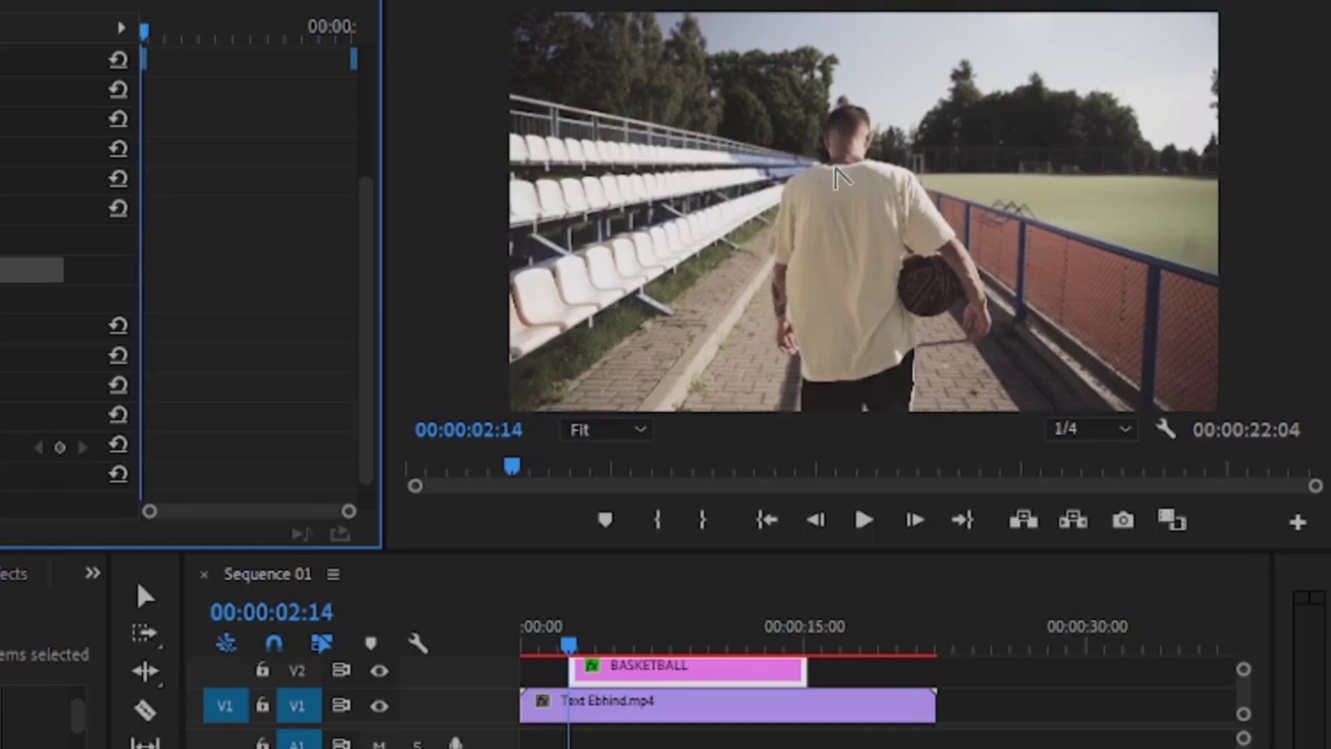
drag(570, 624, 605, 624)
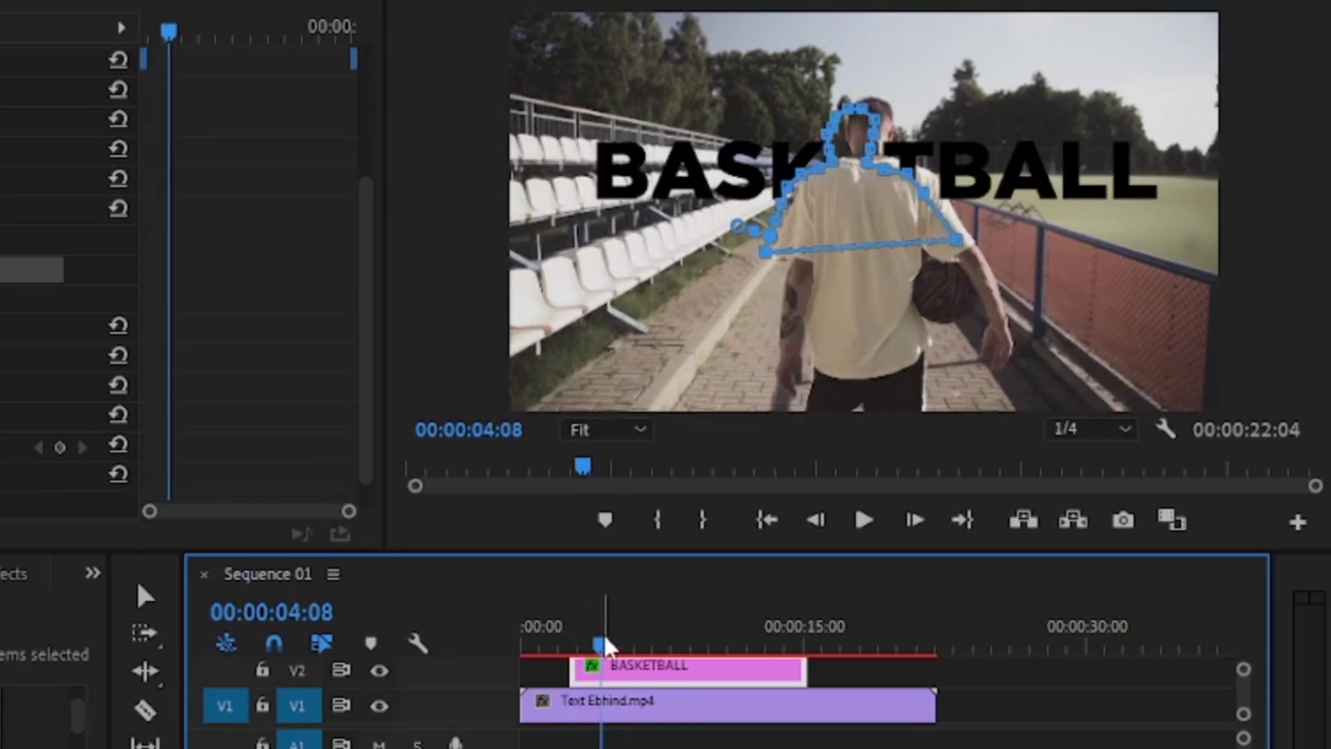
click(987, 676)
mouse_move(603, 629)
mouse_down()
mouse_move(665, 645)
mouse_move(623, 684)
mouse_move(578, 681)
mouse_up()
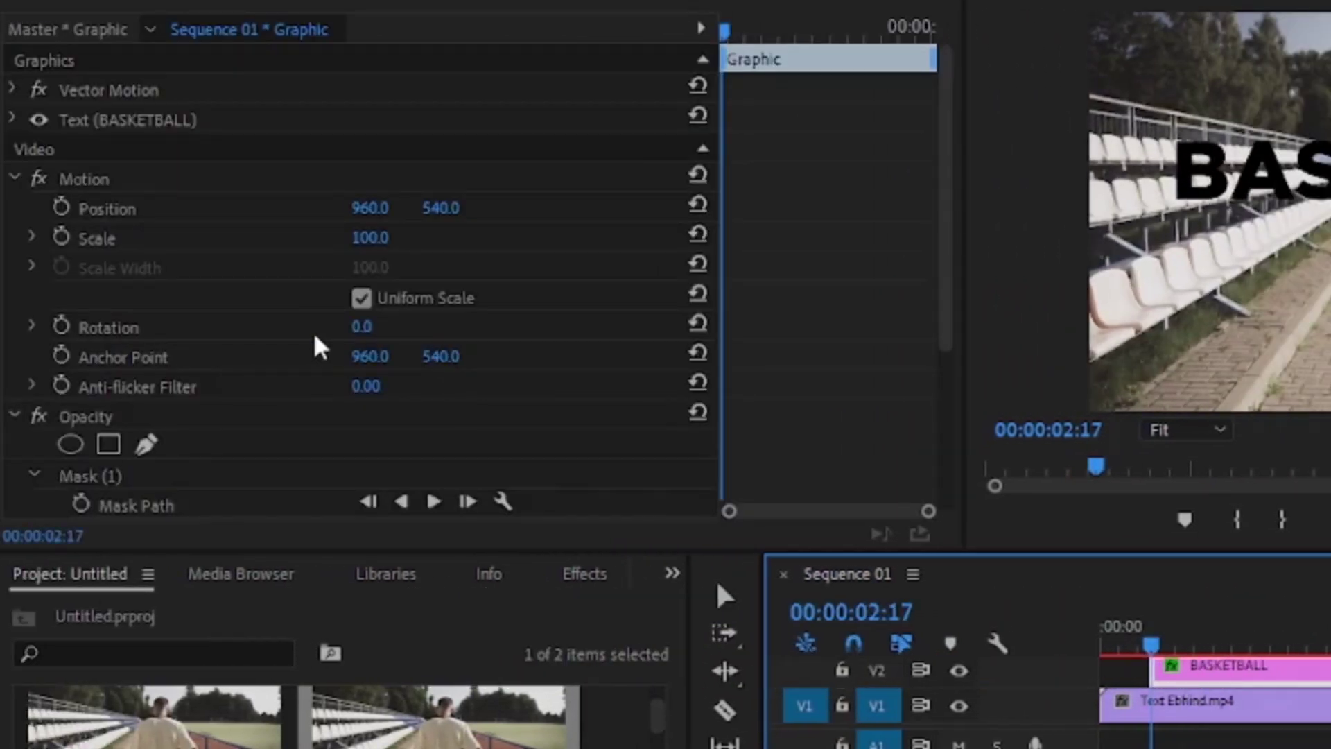
scroll(317, 343, down, 3)
scroll(317, 343, down, 3)
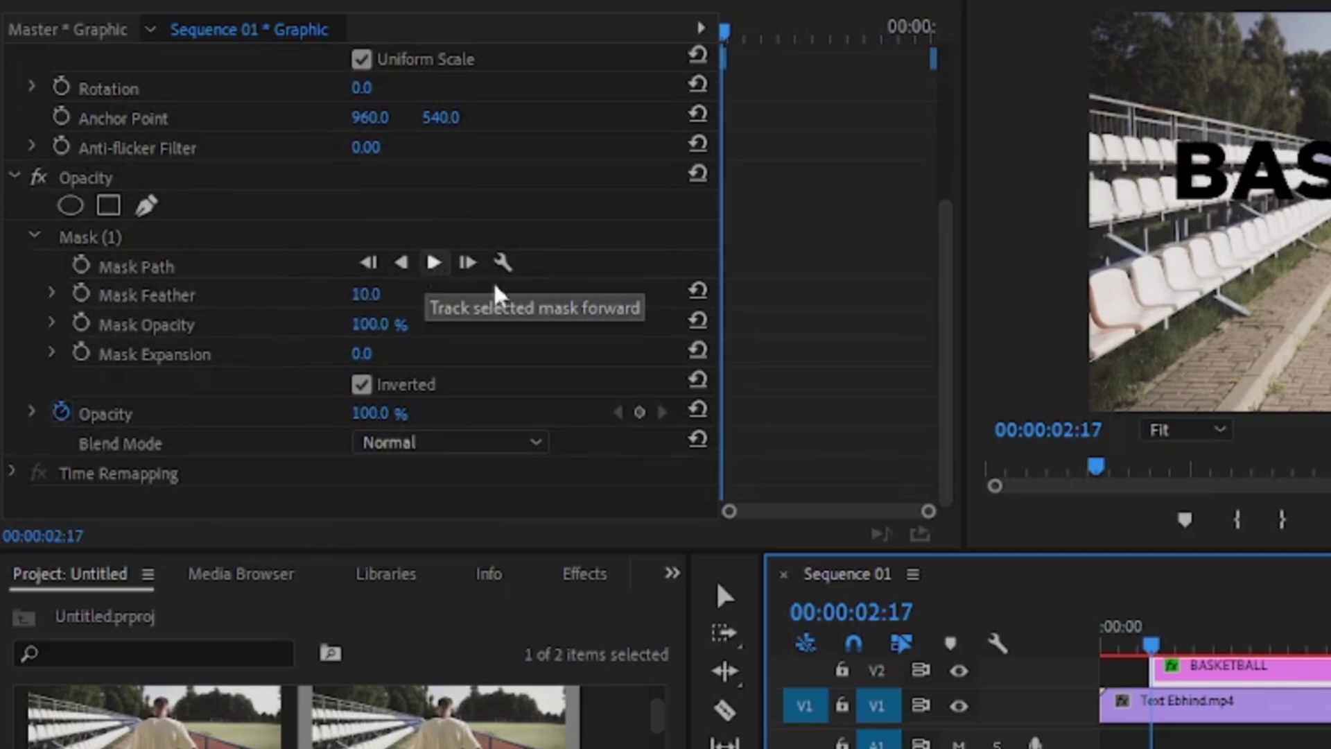
- Track the head-and-shoulders mask forward through the footage
click(430, 265)
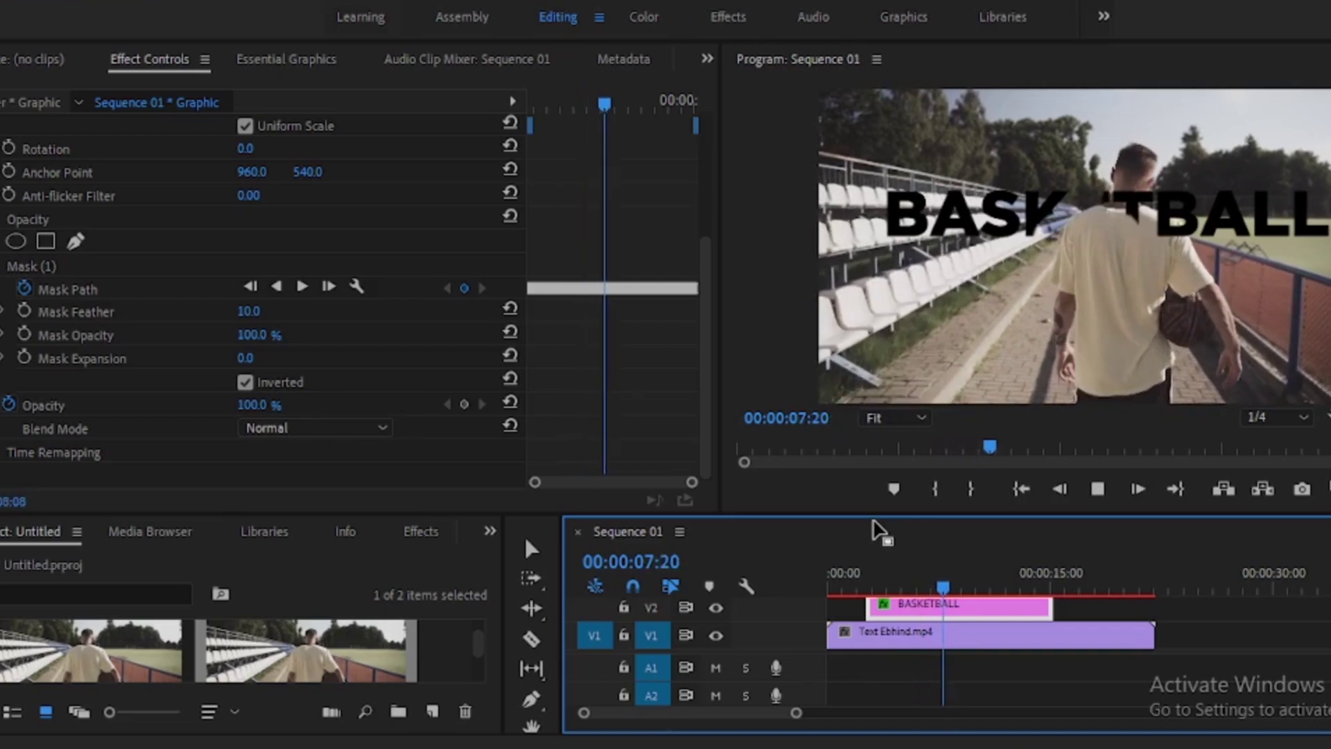
- Stop playback, return to 00:00:02:15 and enable Mask Path keyframing
key(space)
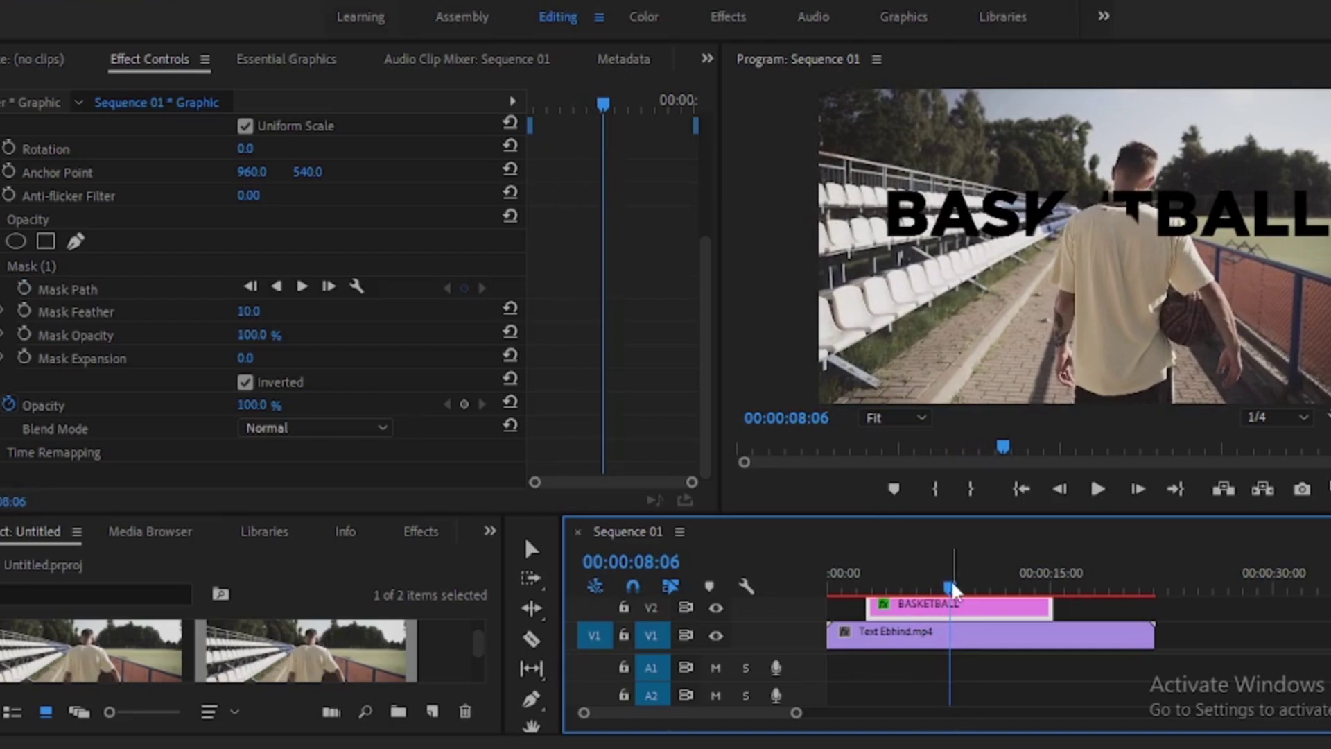
drag(951, 590, 871, 585)
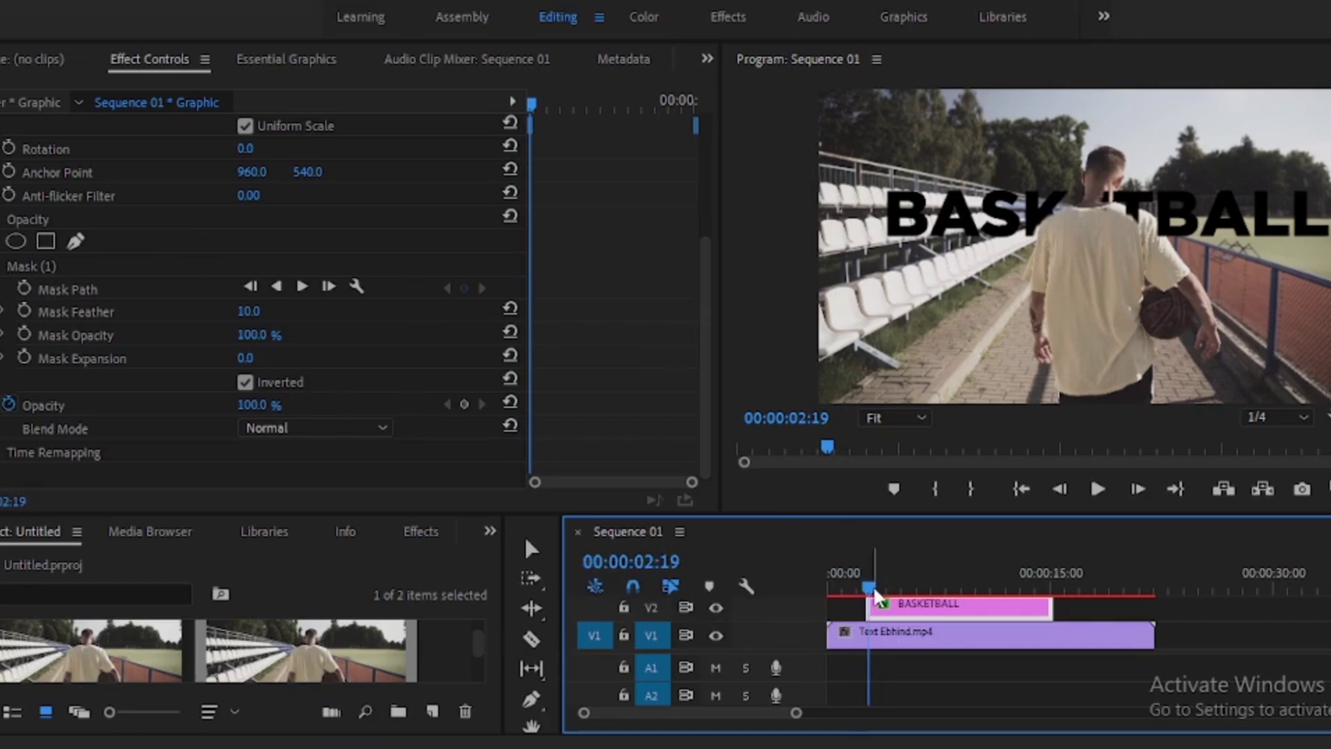
mouse_move(532, 104)
mouse_down()
mouse_move(547, 108)
mouse_move(531, 109)
mouse_up()
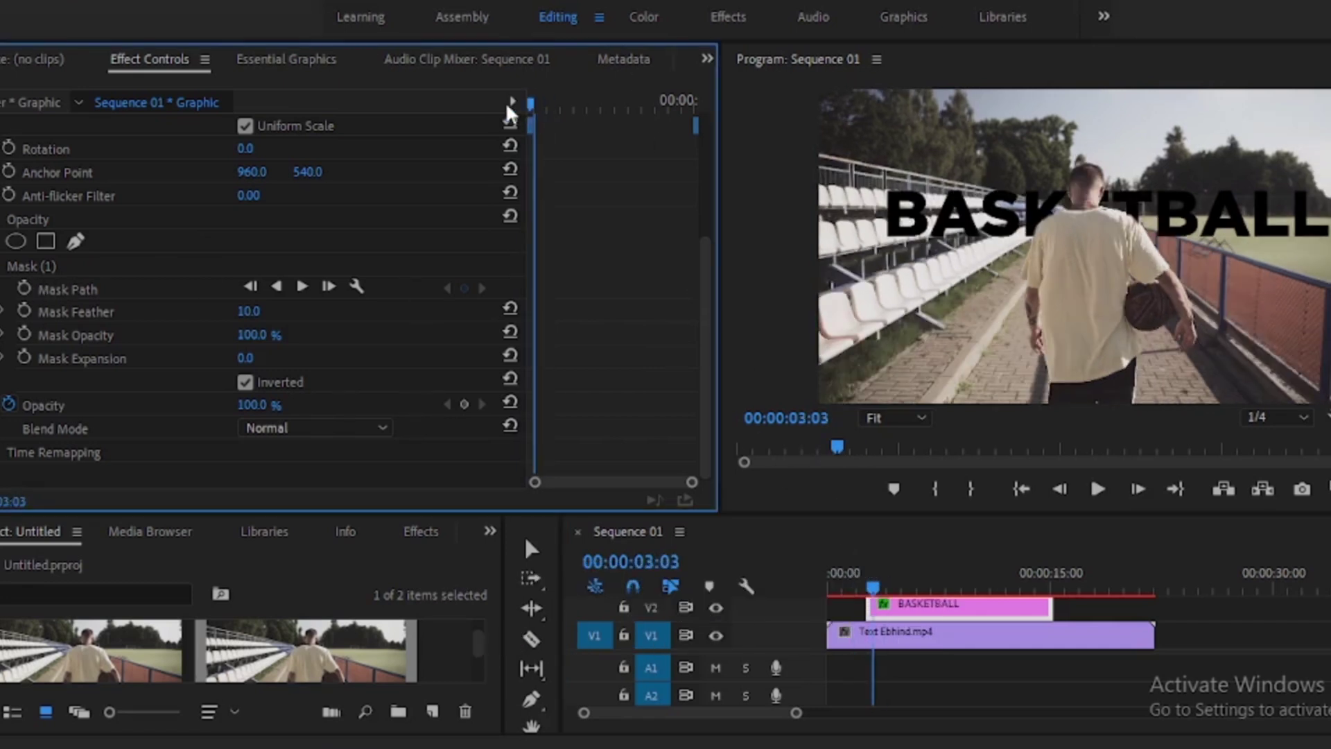
click(24, 289)
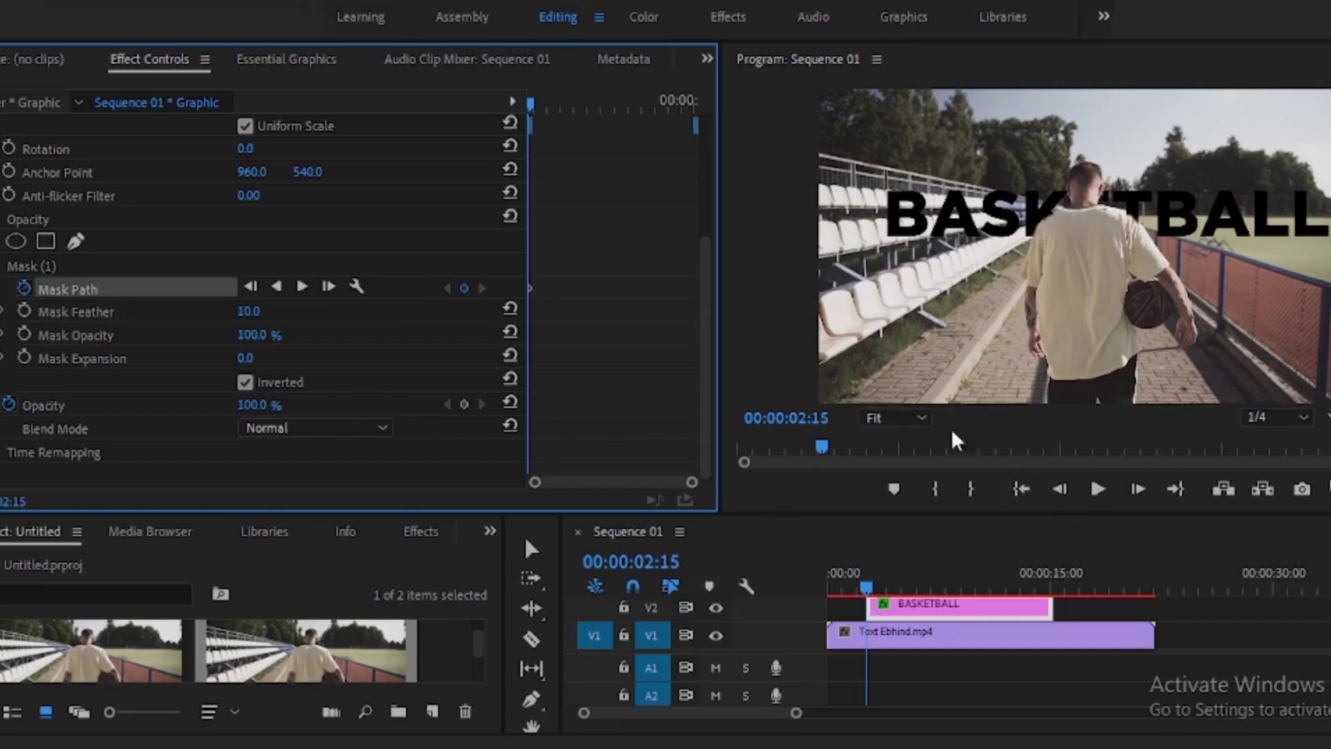
- Set the Program monitor to 50%, show Mask (1) and refit it over three frames to 00:00:02:20
click(893, 418)
click(897, 532)
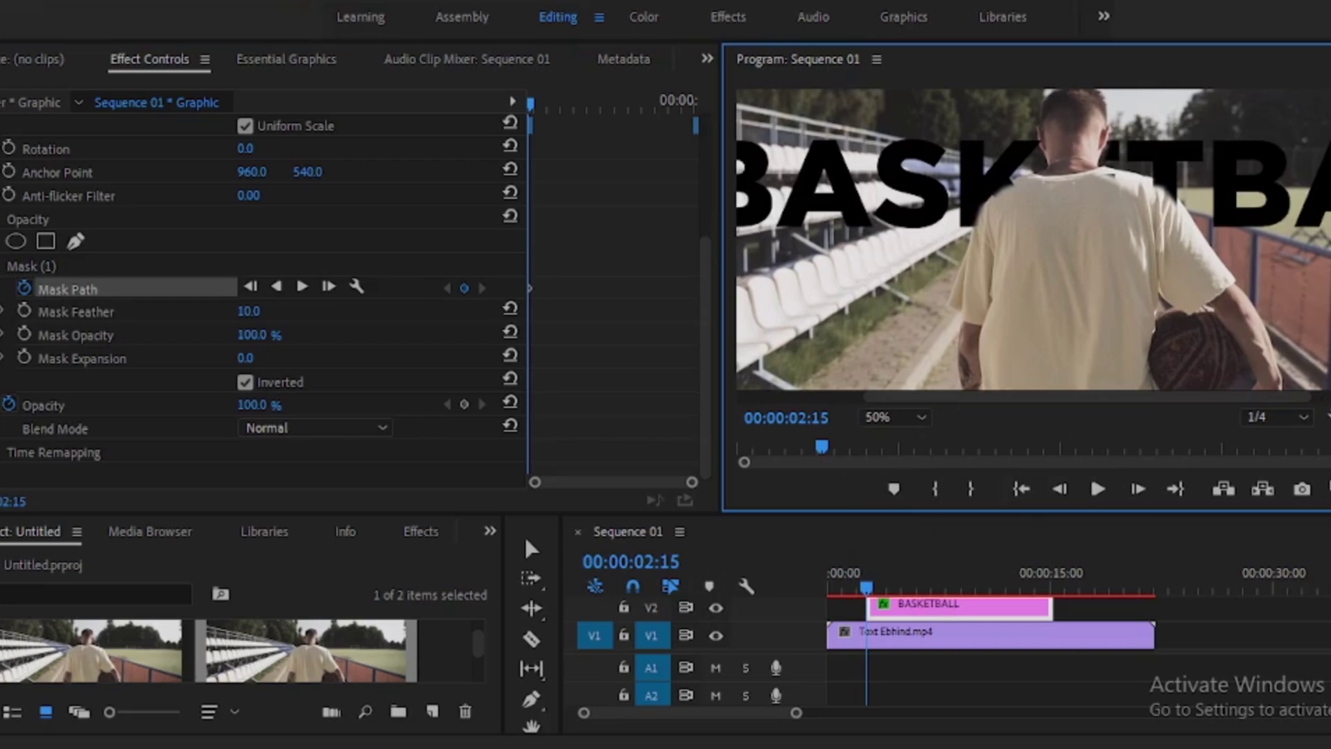
scroll(1030, 239, up, 3)
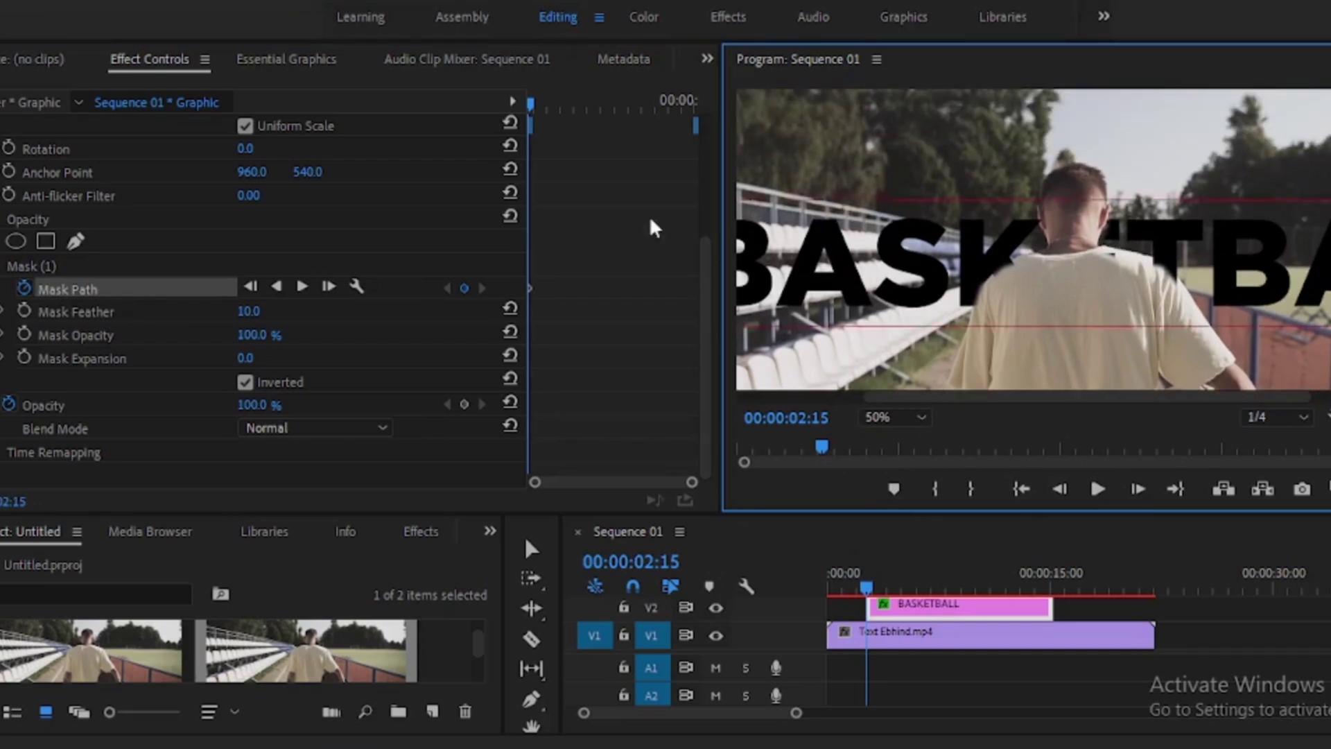
click(78, 266)
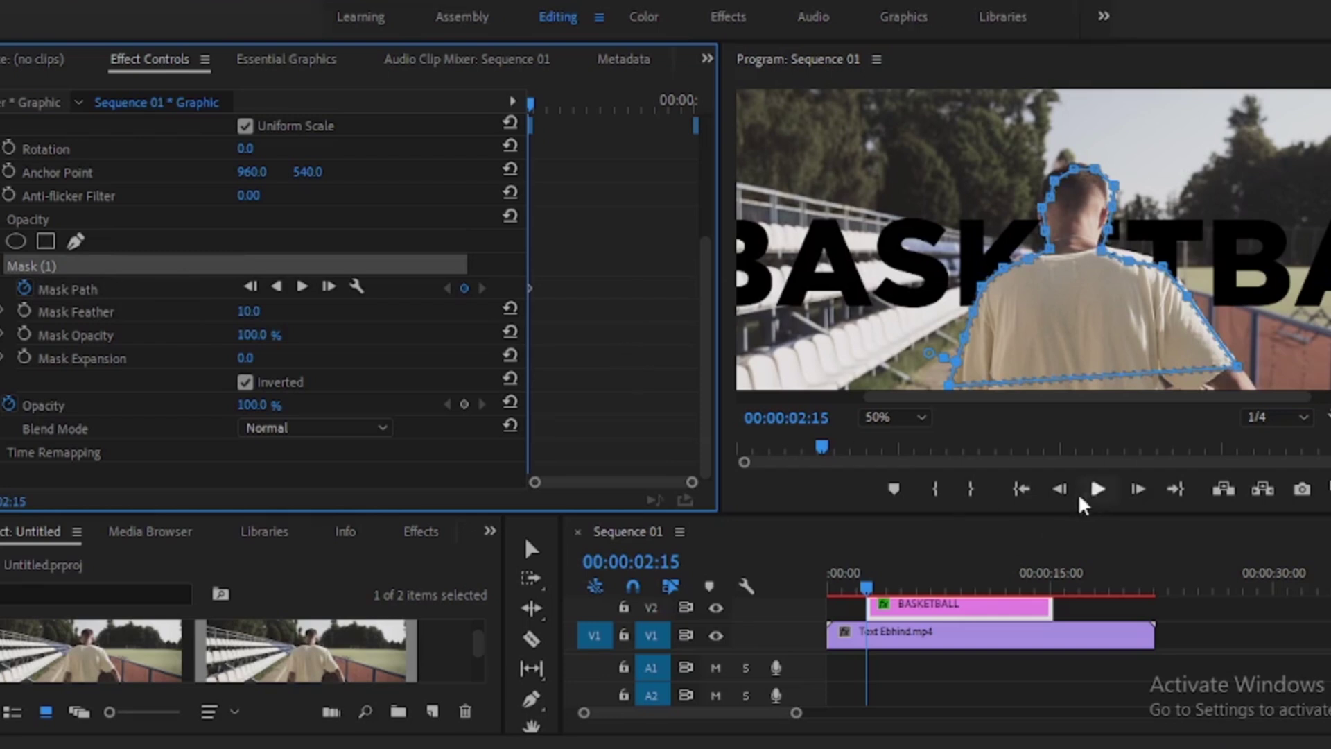
click(1139, 489)
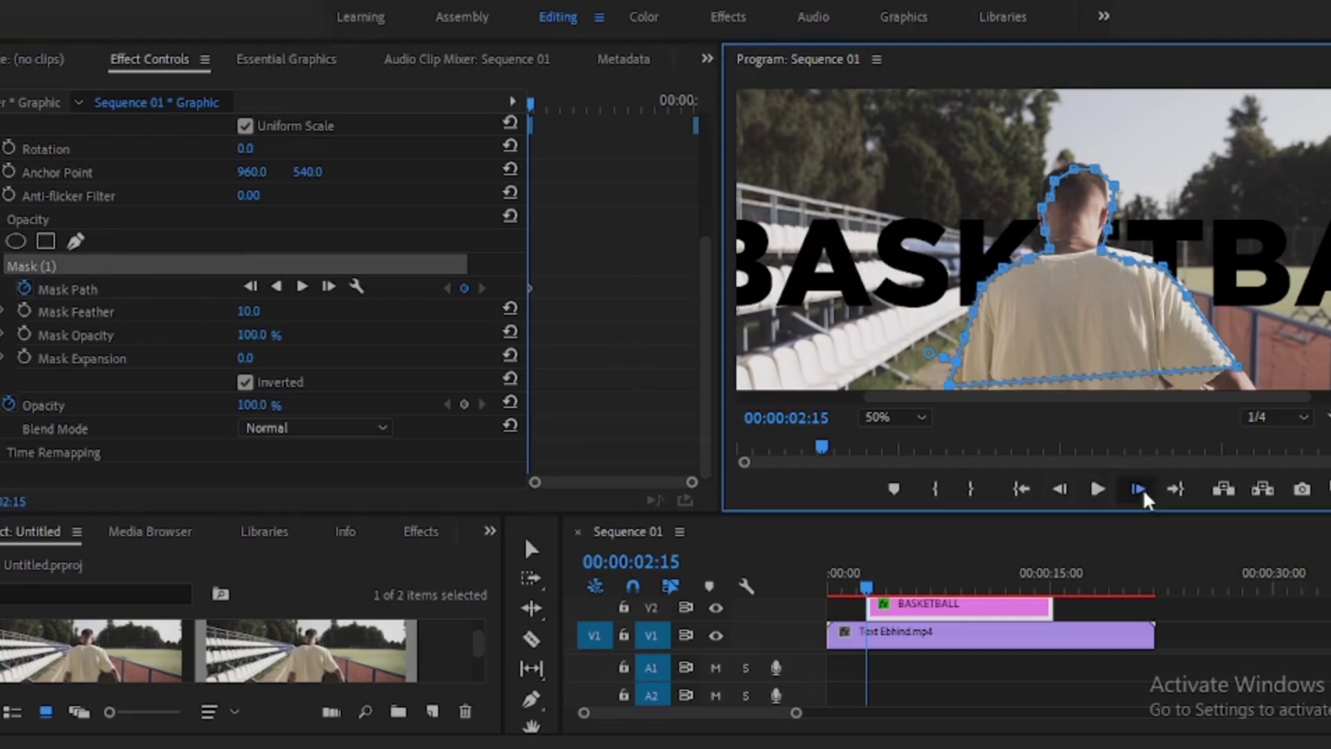
click(1139, 488)
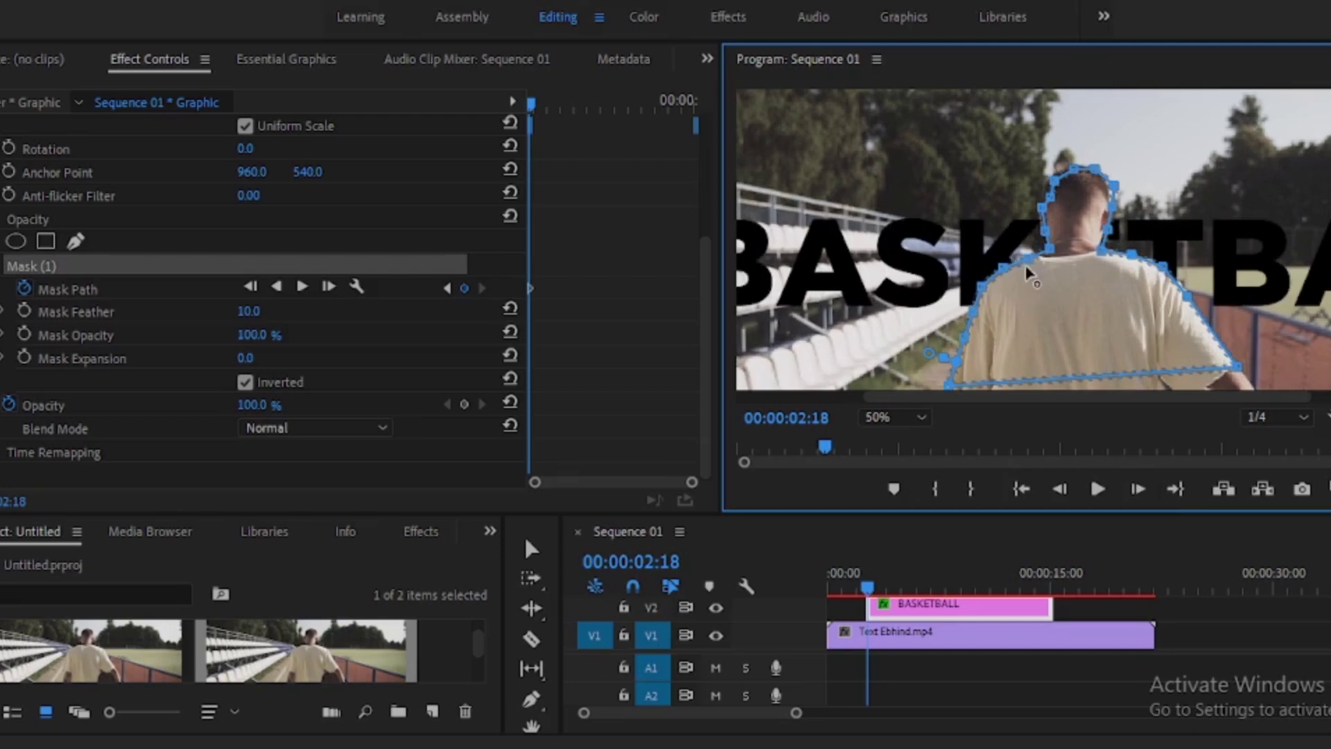
click(1138, 489)
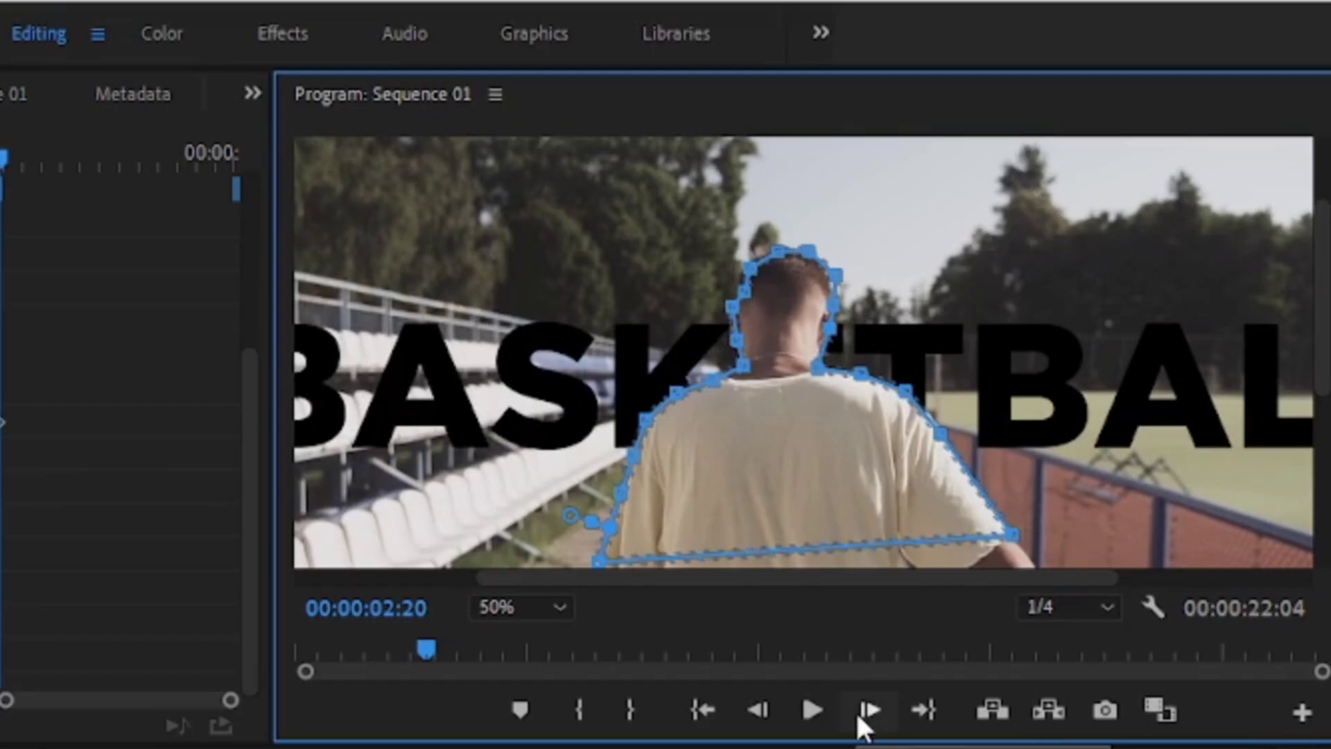
- Step forward frame by frame, refitting the mask to the man through about 00:00:07:09
click(1136, 488)
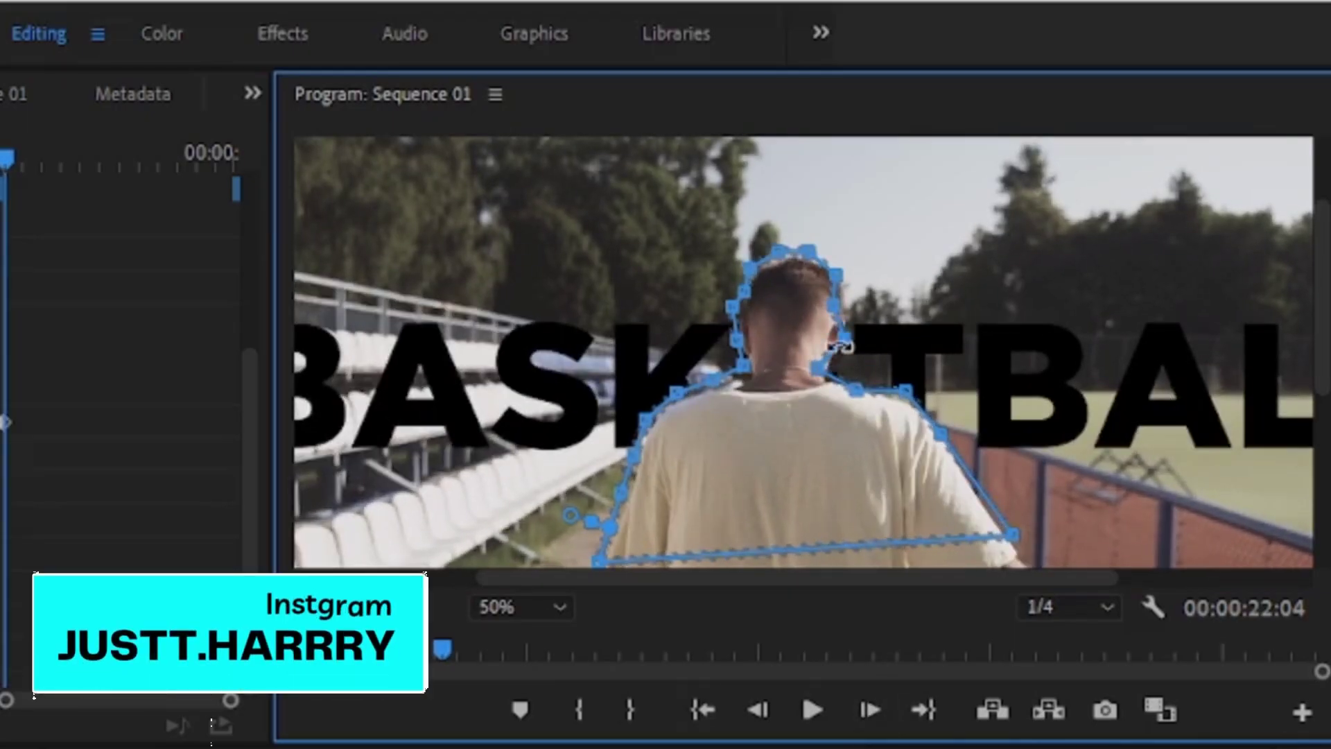
key(Right)
key(Right)
key(Right)
key(Right)
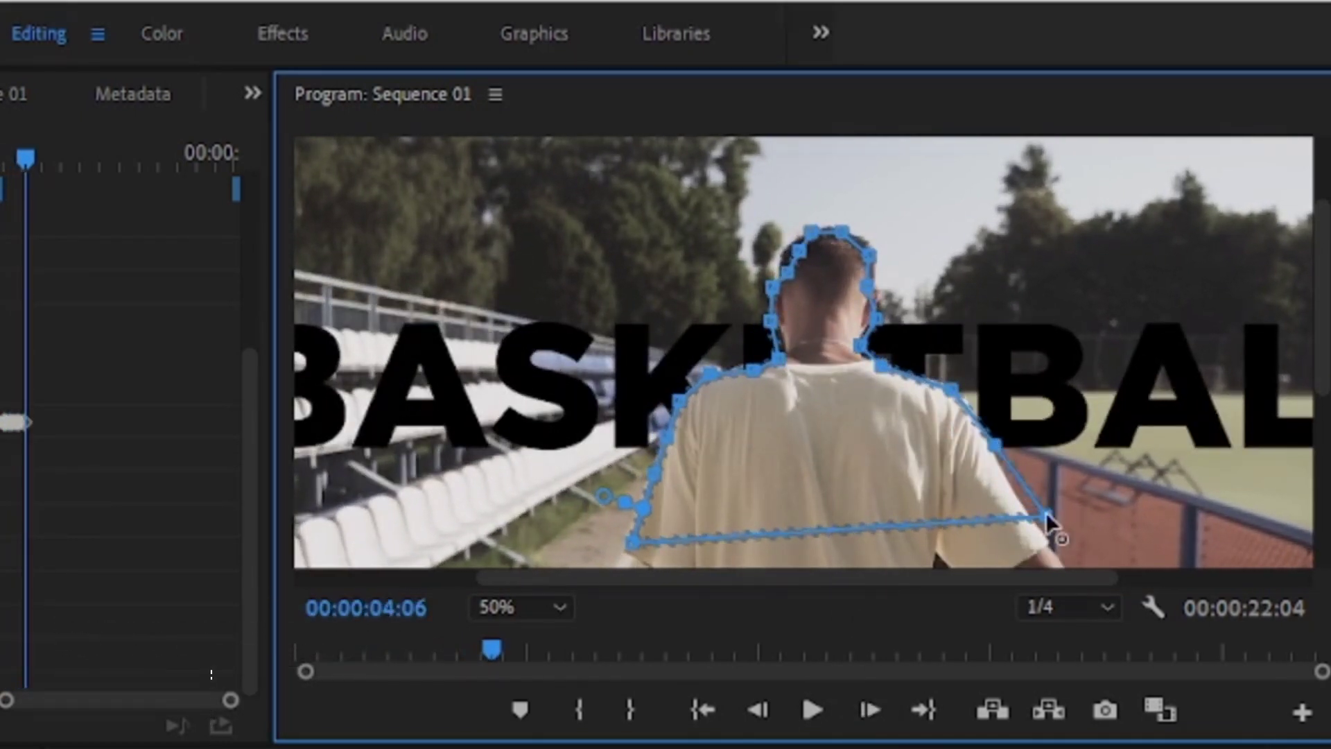
click(871, 711)
click(871, 710)
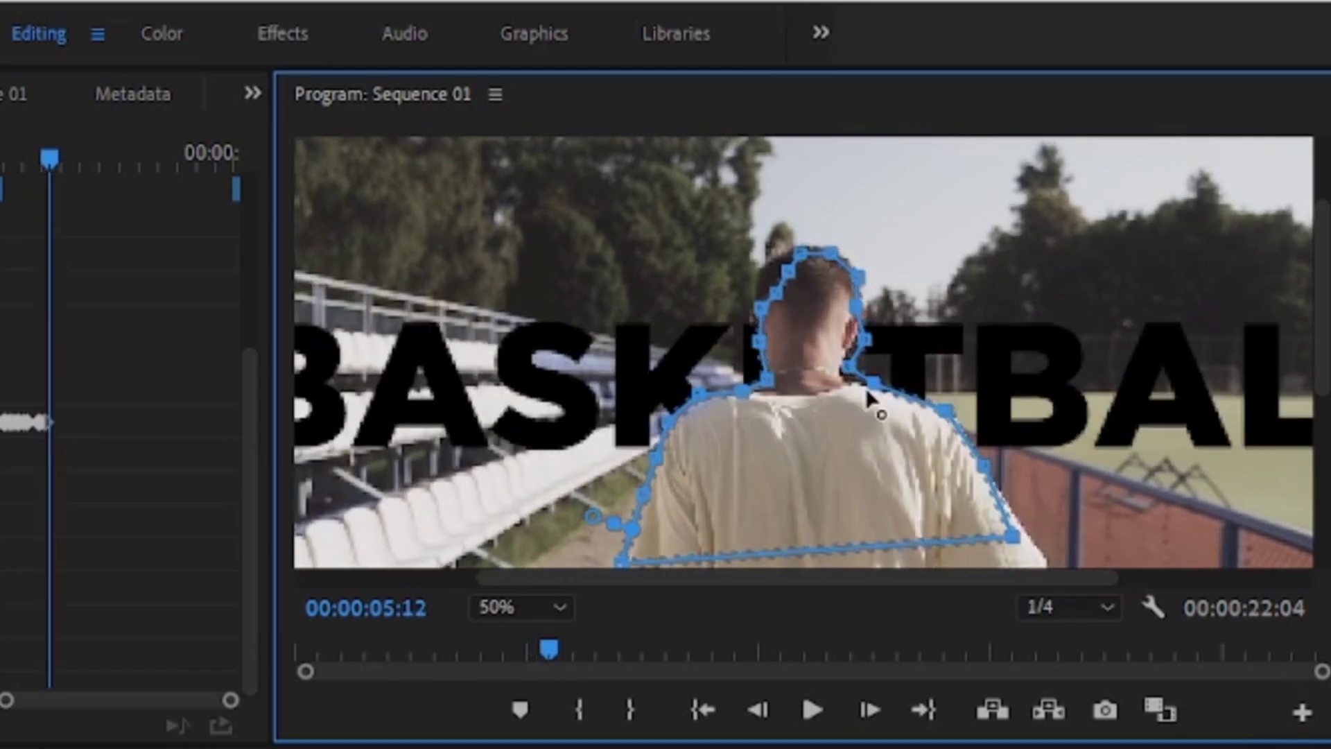
key(Right)
key(Right)
key(Right)
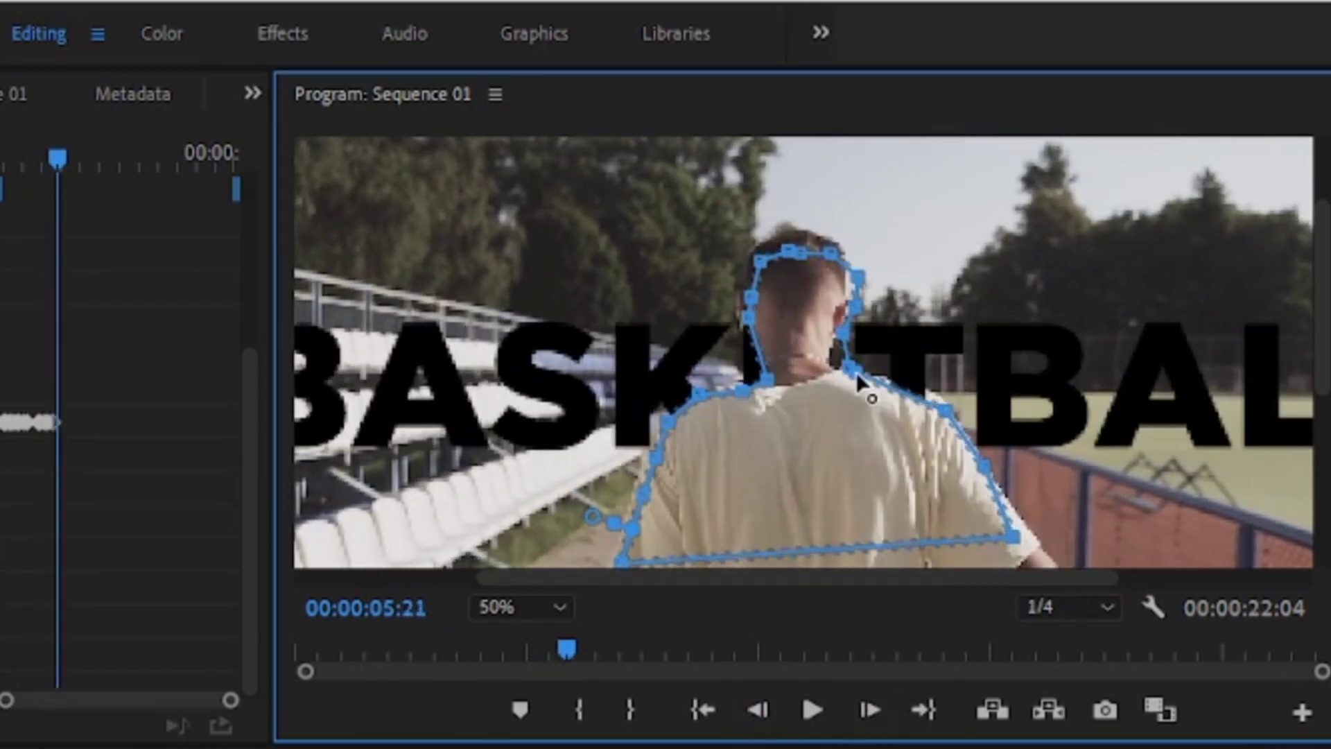
key(Right)
key(Right)
key(Right)
key(Right)
key(Right)
key(Right)
key(Right)
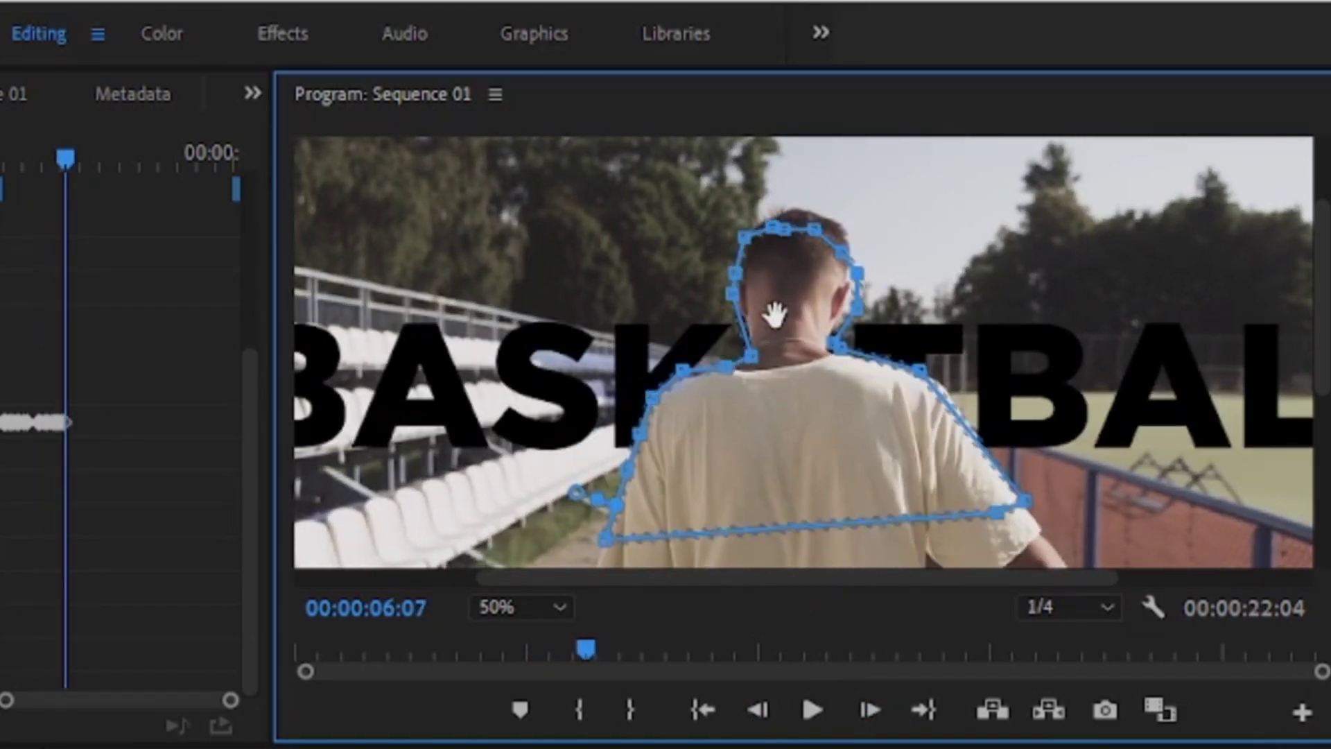
key(Right)
key(Right)
key(Right)
key(Right)
key(Right)
key(Right)
key(Right)
key(Right)
key(Right)
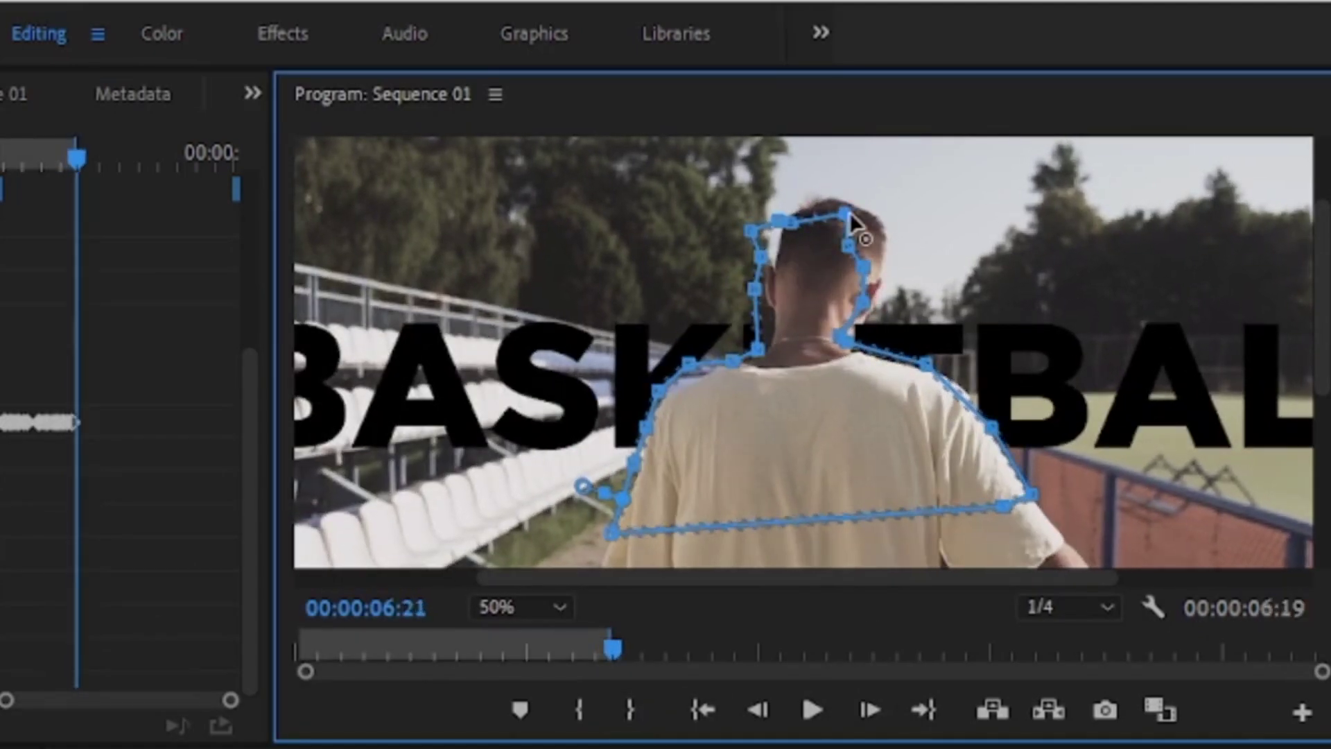
key(Right)
key(Right)
key(Right)
key(Right)
key(Right)
key(Right)
key(Right)
key(Right)
key(Right)
key(Right)
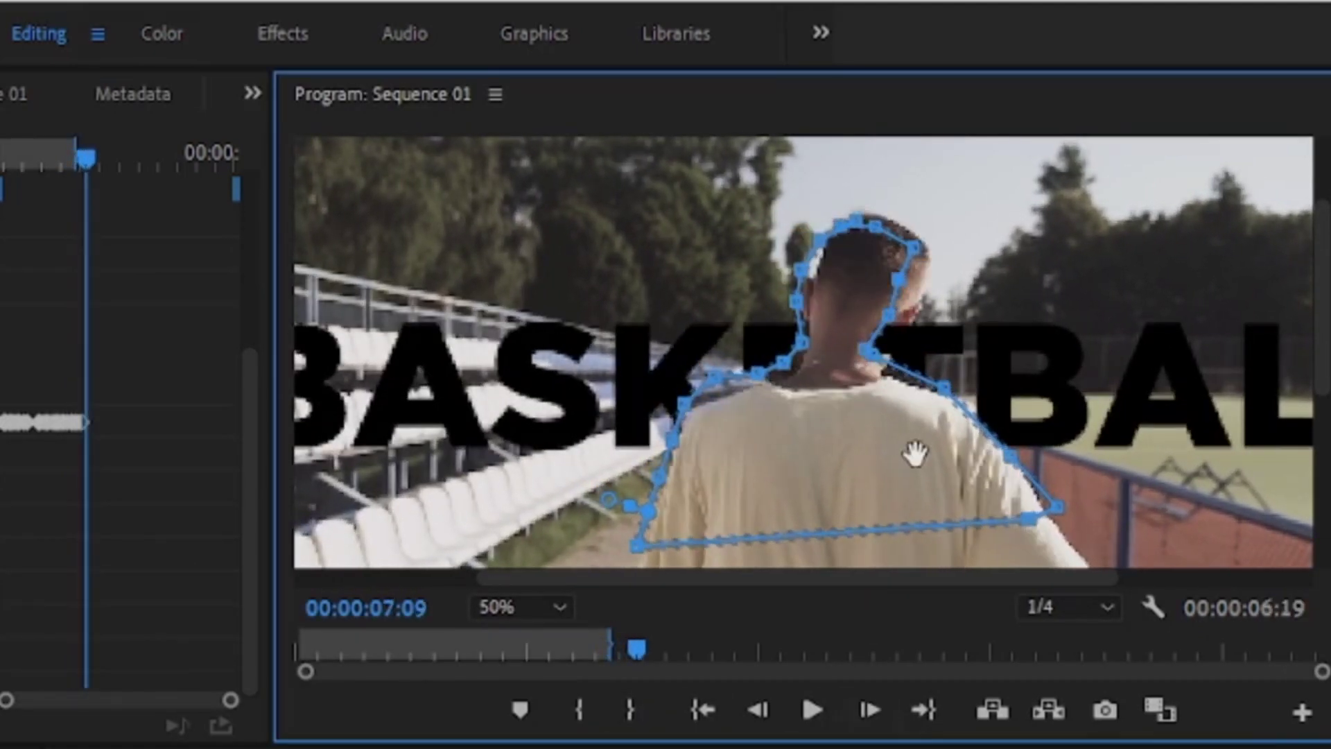
key(Right)
key(Right)
key(Right)
key(Right)
key(Right)
key(Right)
key(Right)
key(Right)
key(Right)
- Render previews of the masked sequence until rendering completes
key(Return)
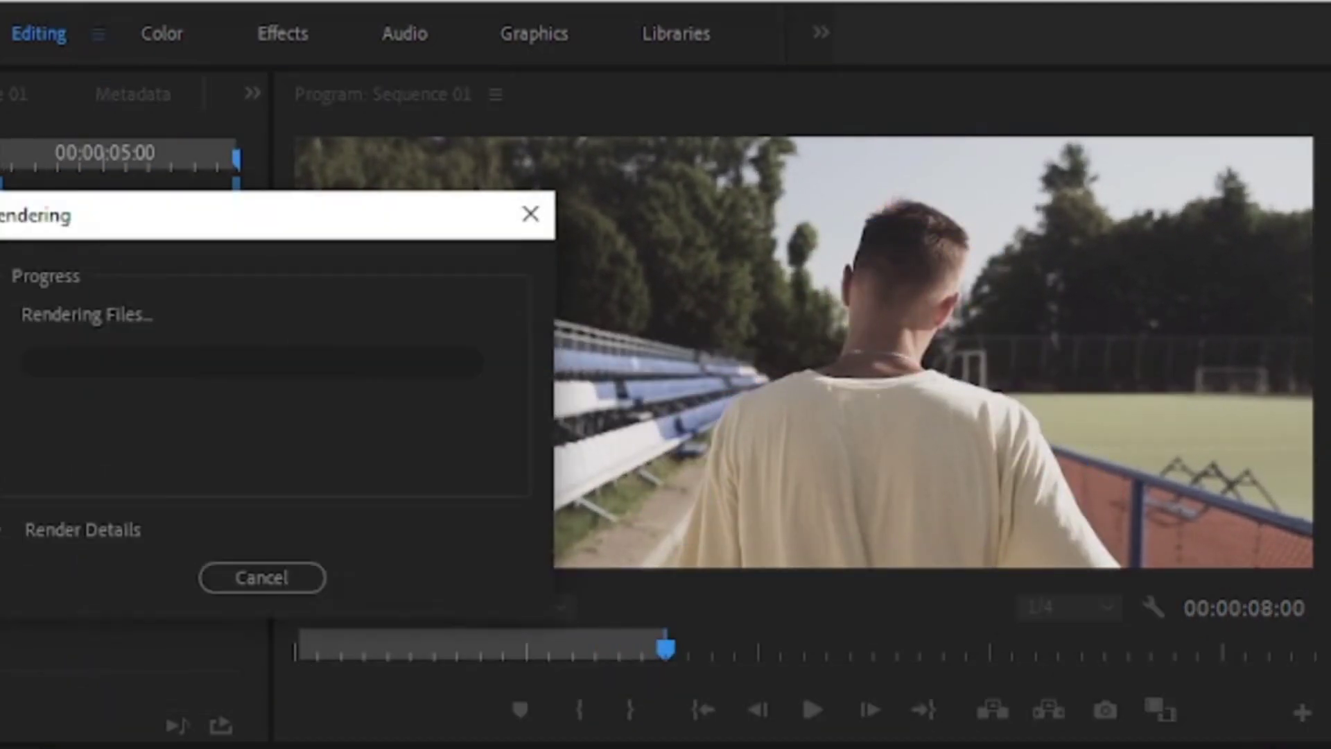